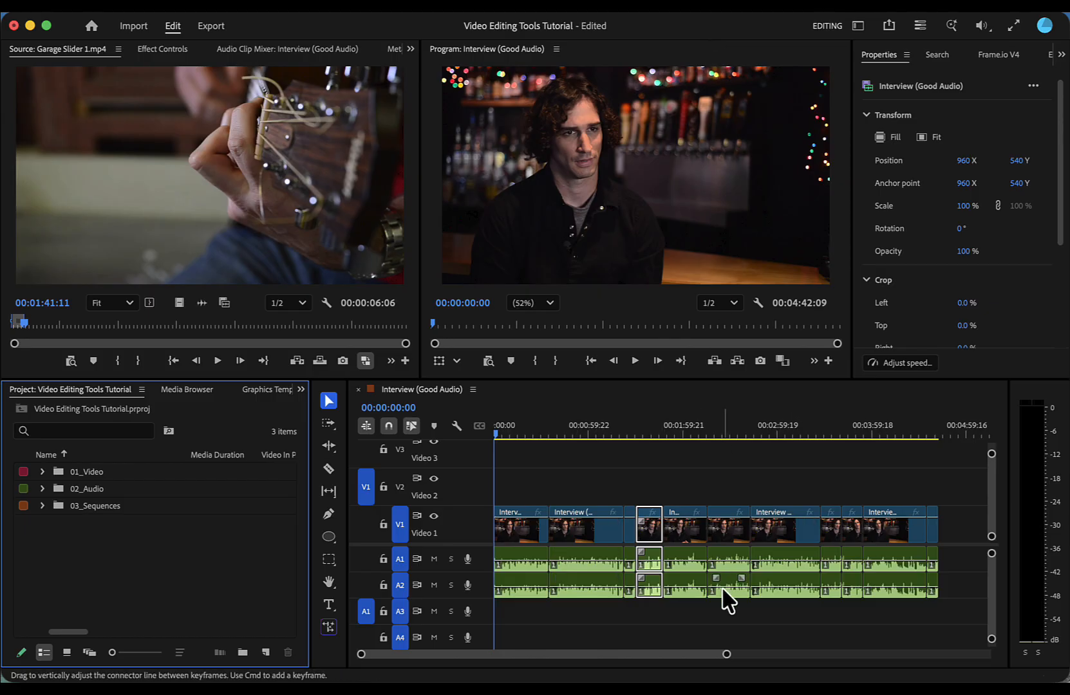
Step: Magnify the timeline to show about the first 30 seconds of the interview and move the playhead to 00:00:03:05
click(727, 655)
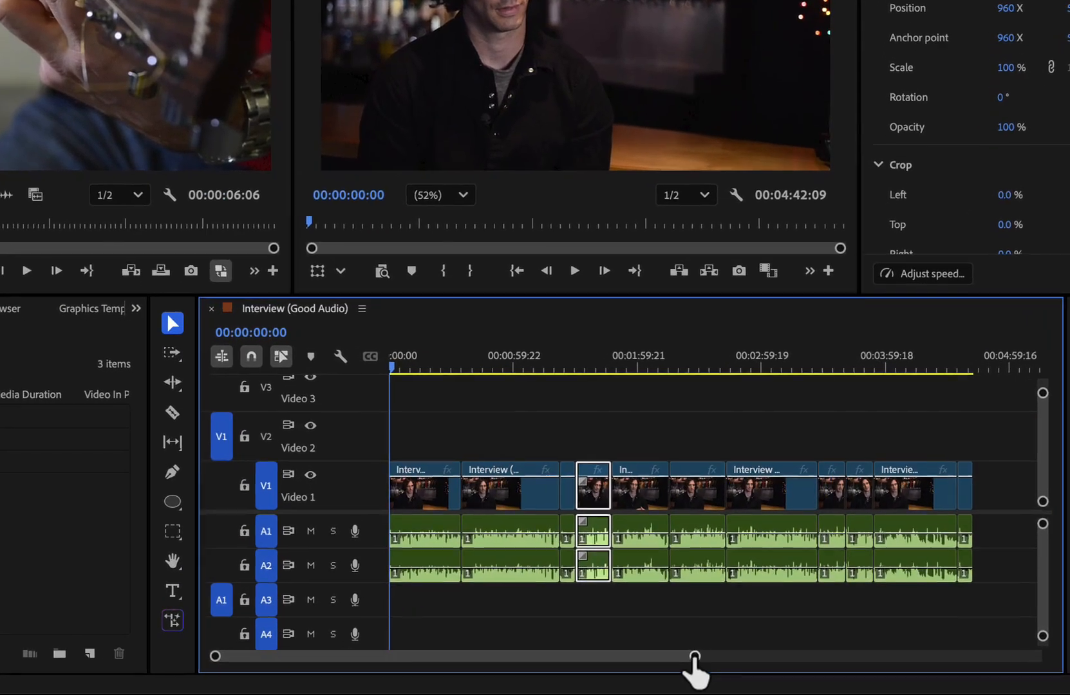
drag(690, 659, 355, 658)
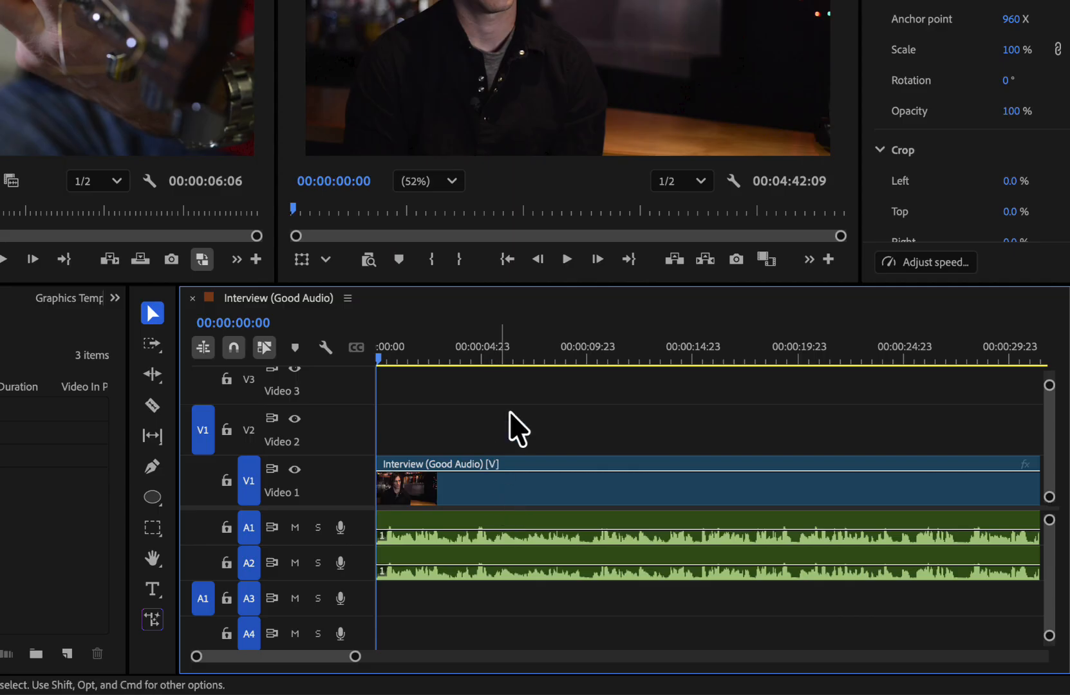
drag(433, 360, 445, 363)
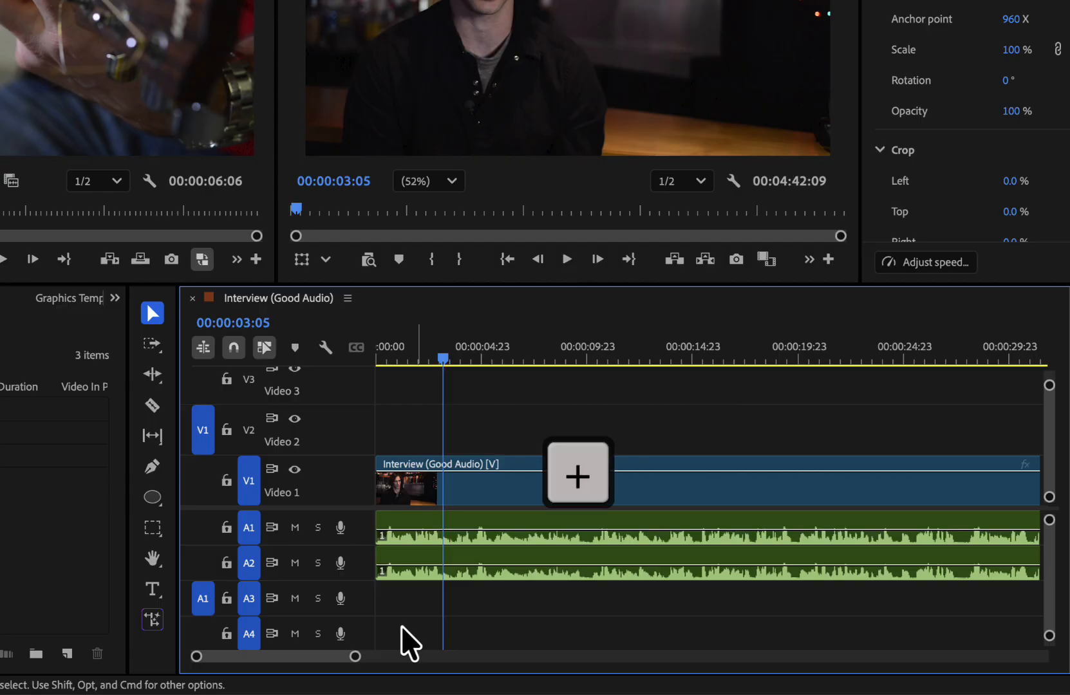
Step: Examine the interview timeline around the playhead in frame-level detail and as an overview of most of the sequence
key(minus)
key(equal)
key(equal)
key(equal)
key(equal)
key(equal)
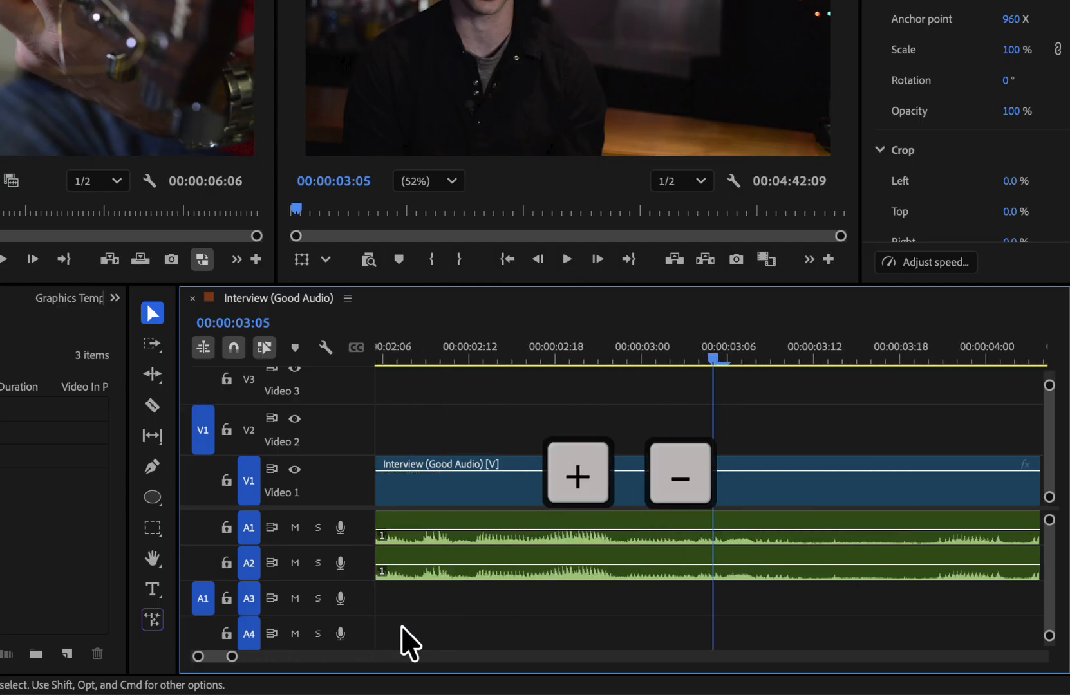
key(minus)
key(minus)
key(minus)
key(minus)
key(minus)
key(minus)
key(equal)
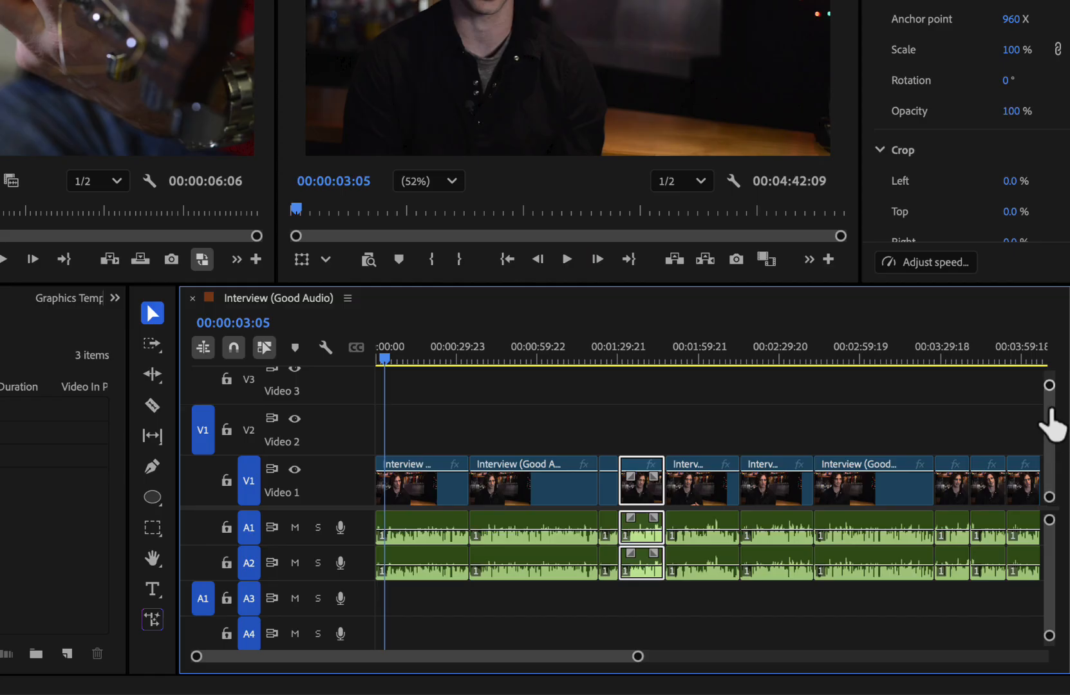
Step: Increase the display height of the video tracks slightly and the audio tracks until their waveforms are large
mouse_move(1049, 386)
mouse_down()
mouse_move(1050, 404)
mouse_move(1049, 390)
mouse_up()
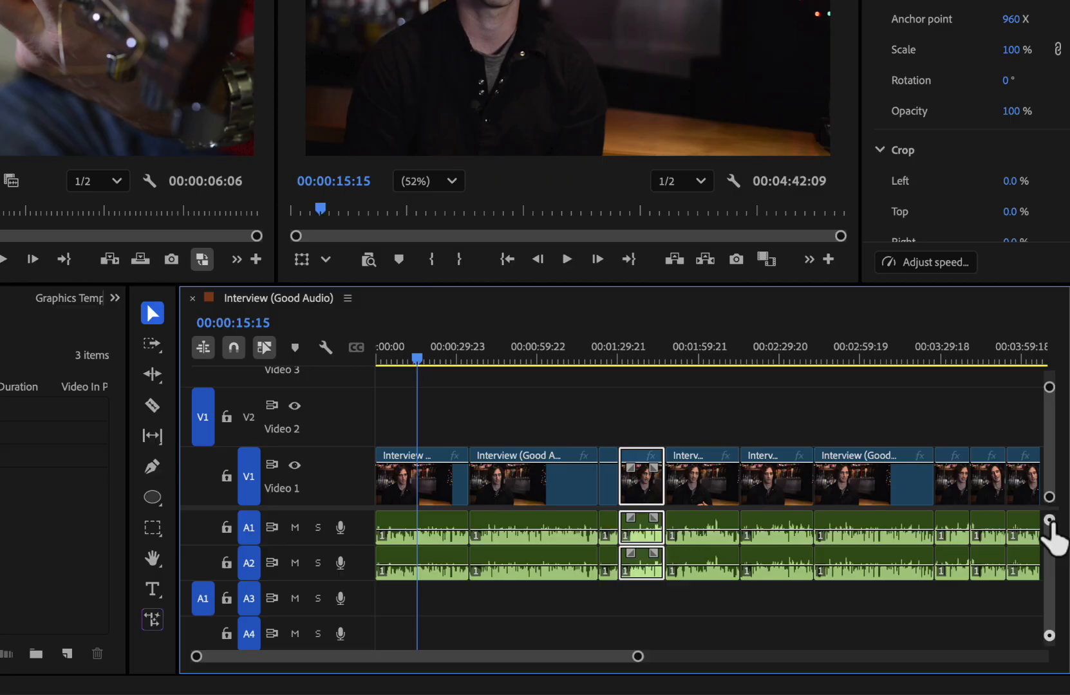
mouse_move(1049, 520)
mouse_down()
mouse_move(1050, 529)
mouse_move(1053, 519)
mouse_up()
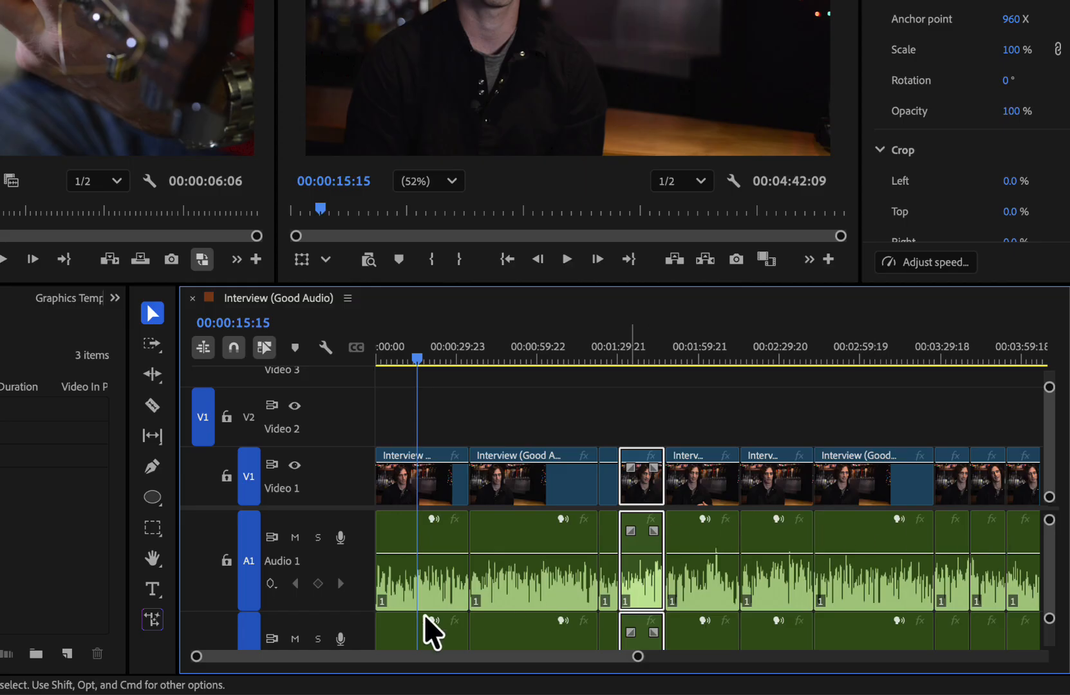
Step: Inspect the Audio 1 waveform in close detail and move the playhead to 00:00:15:09
key(=)
key(=)
key(=)
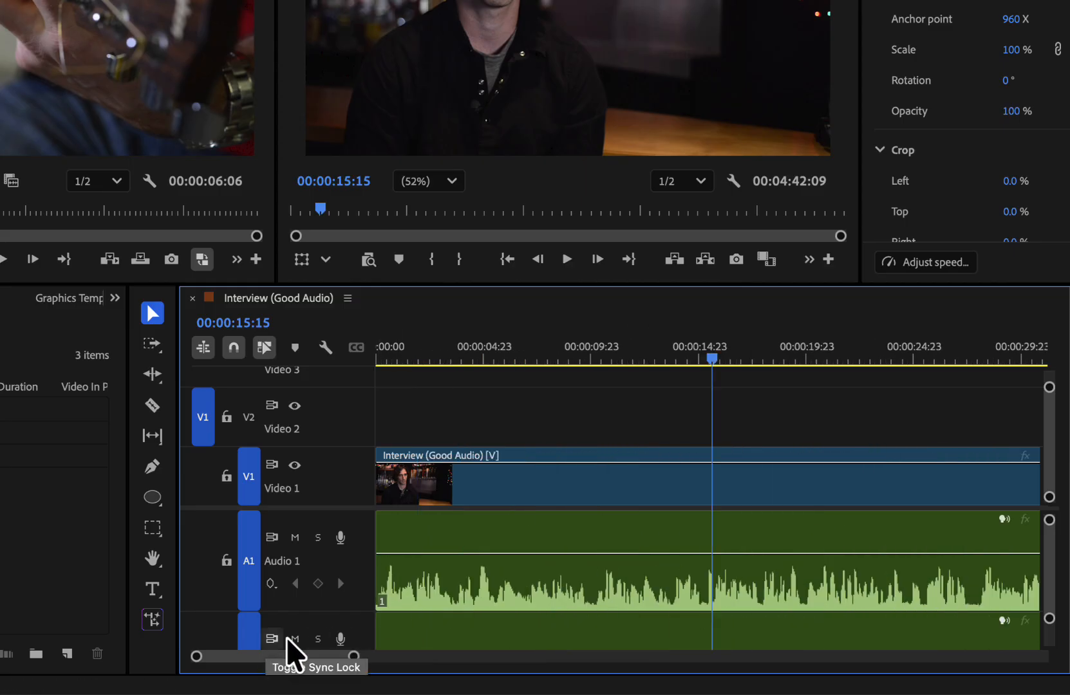
key(=)
key(=)
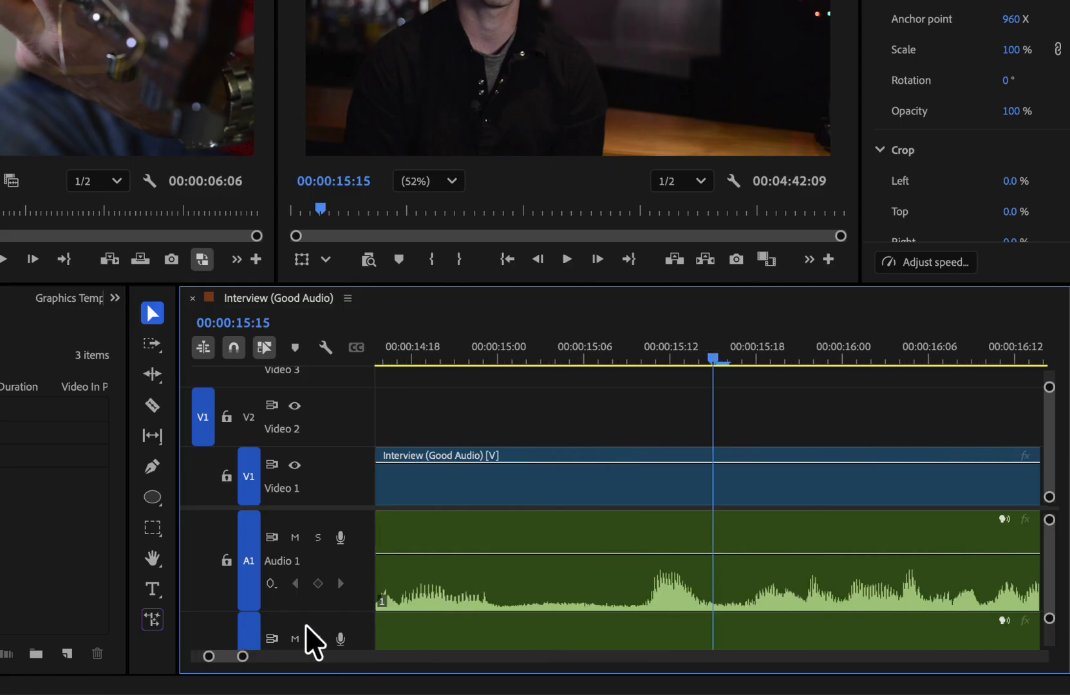
drag(713, 359, 664, 366)
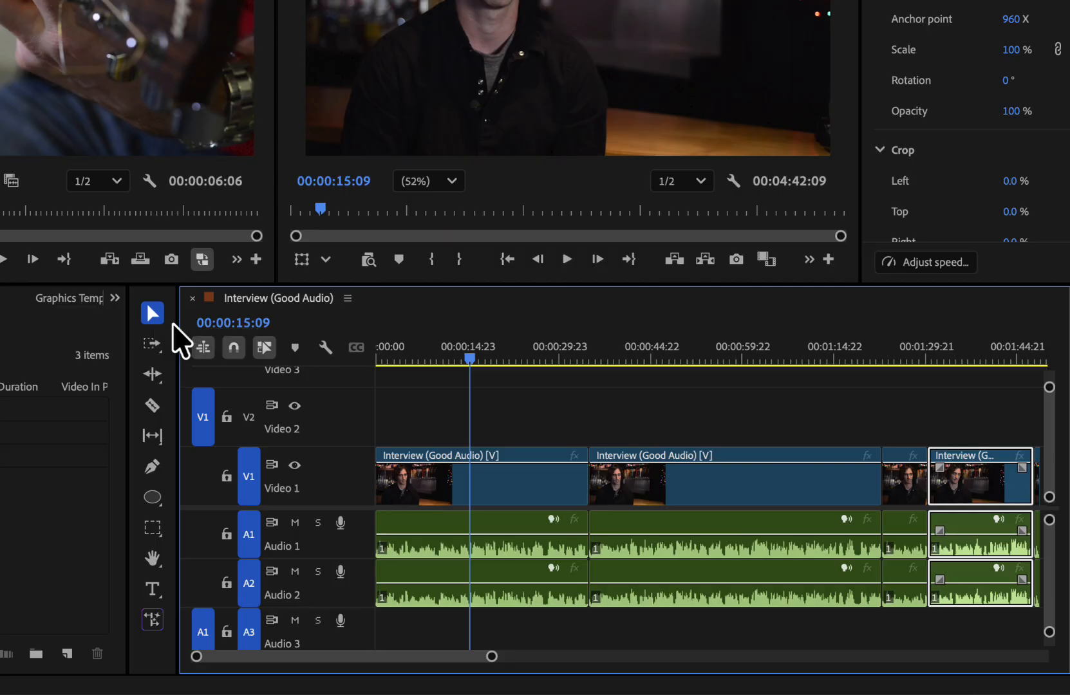
Step: Try moving the first interview clip from Video 1 up to Video 2 with the Selection tool, and undo the move
key(v)
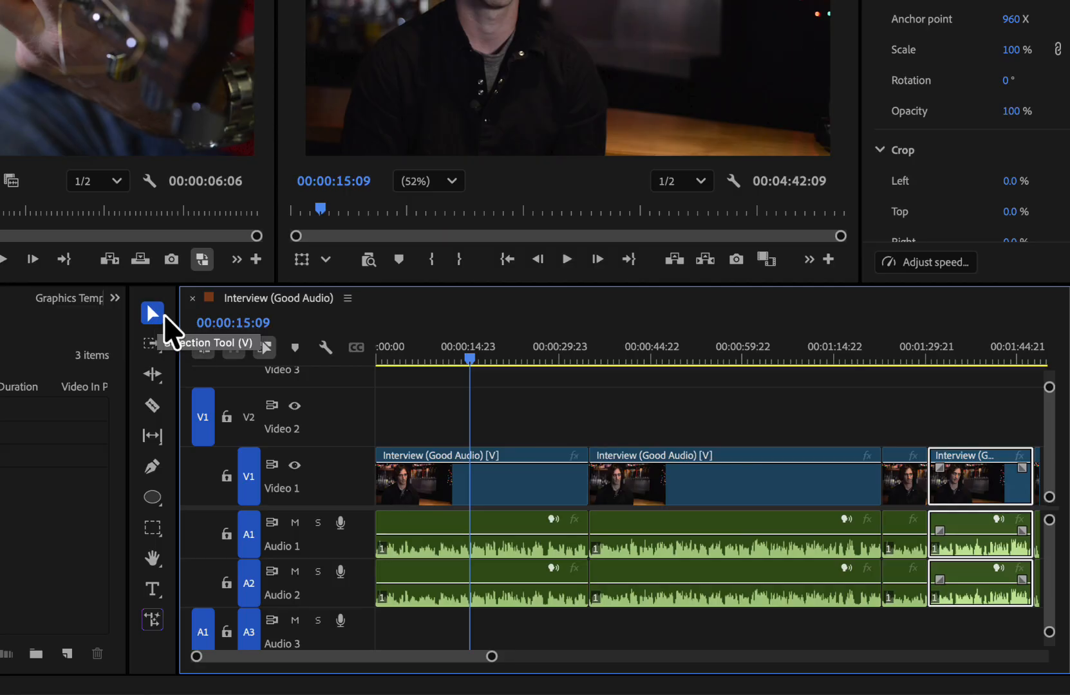
click(491, 477)
drag(503, 454, 499, 408)
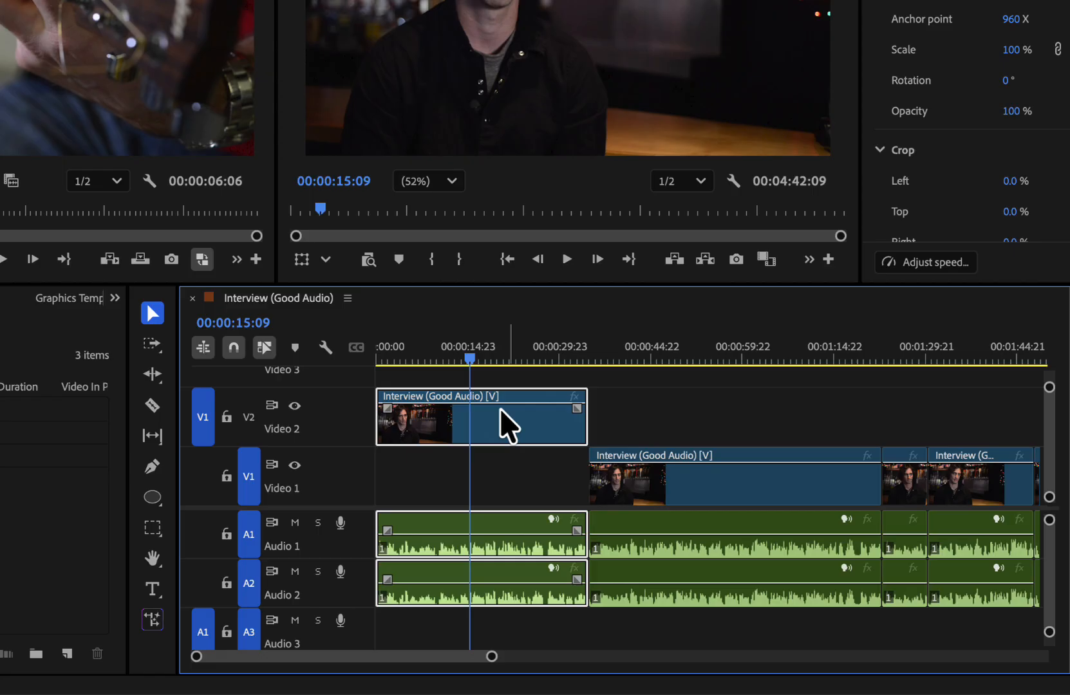
key(super+z)
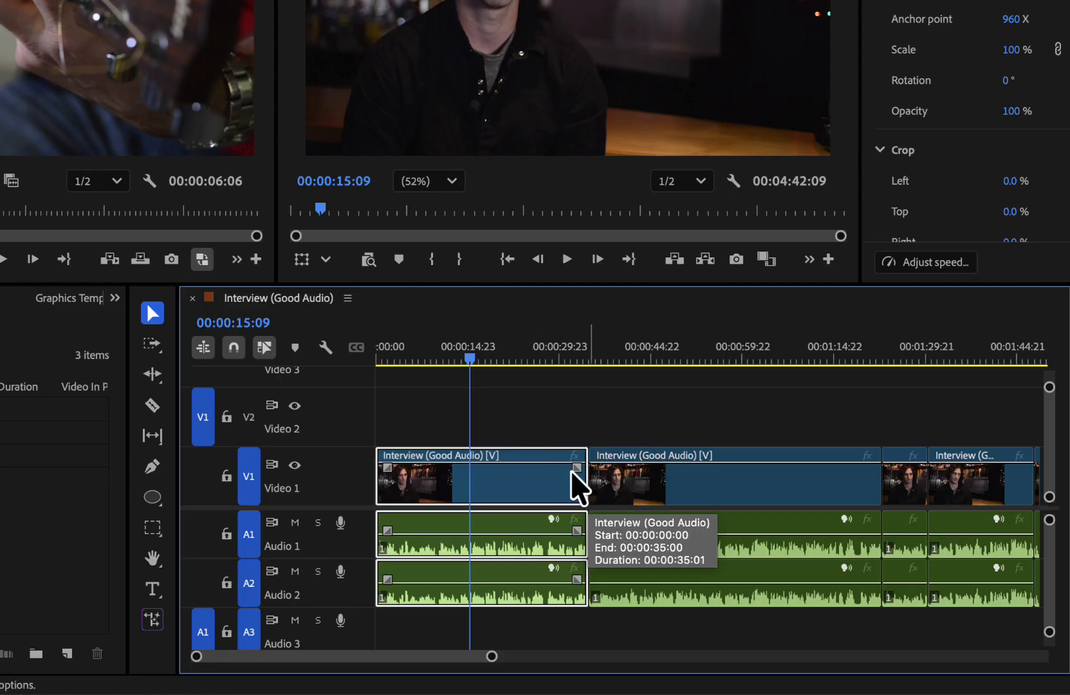
Step: Extend the end of the last interview clip to 00:04:44:01 and try moving the clip away from its neighbour, leaving a gap
scroll(641, 472, right, 10)
scroll(641, 472, right, 5)
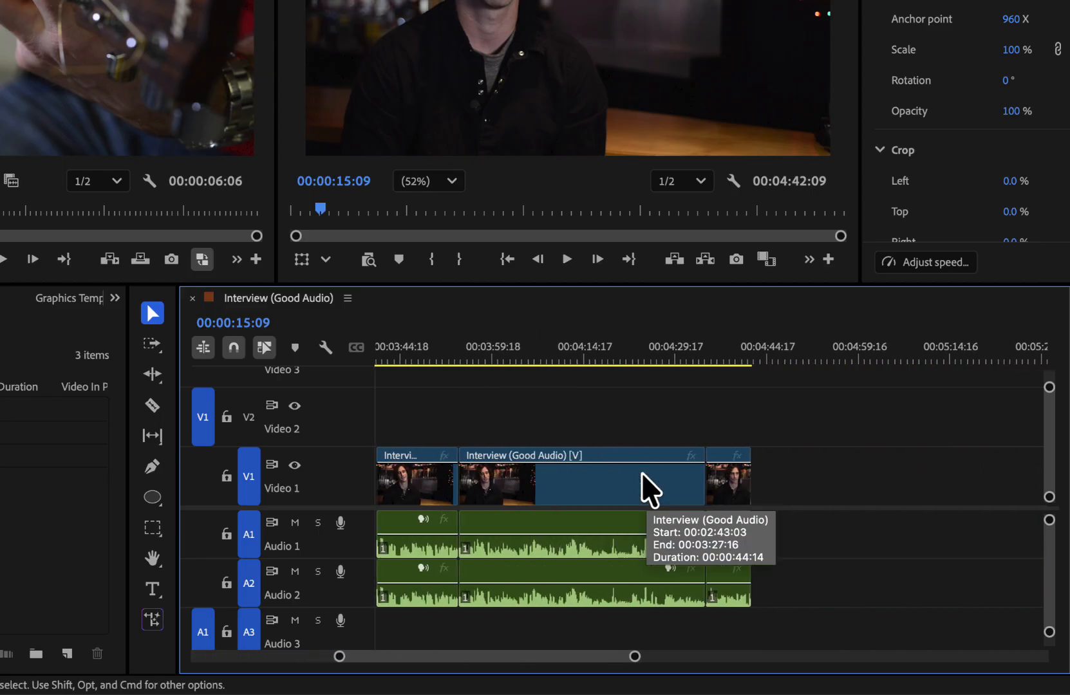
click(699, 455)
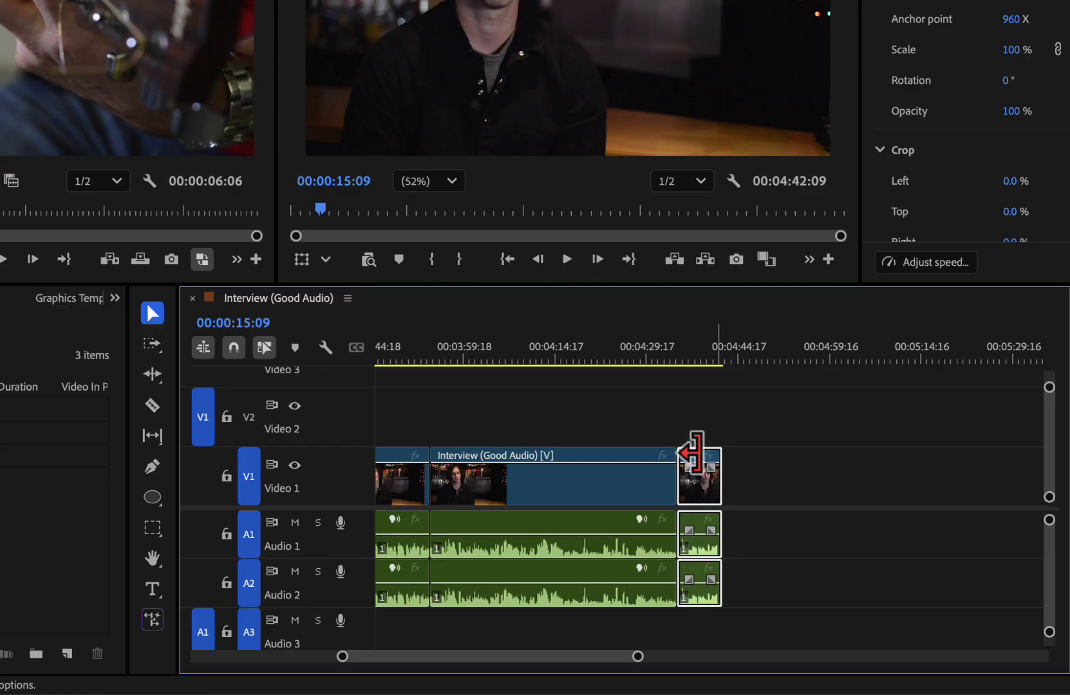
drag(721, 476, 759, 456)
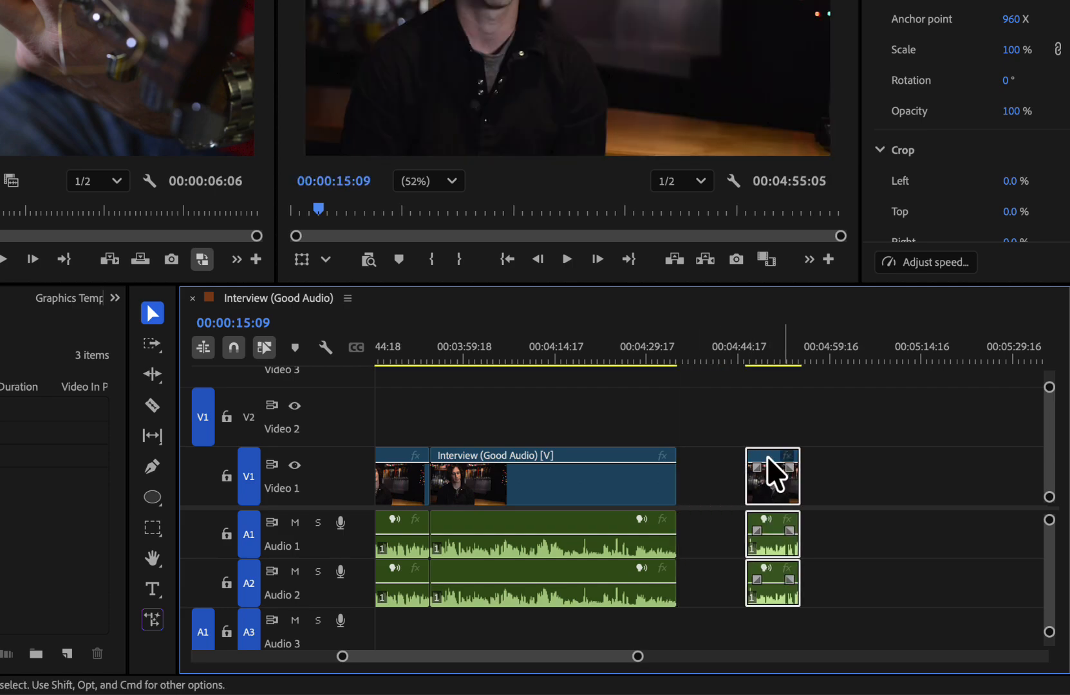
Step: Try extending and shortening the start of the separated last clip, and undo these trims and the clip's move
drag(752, 464, 707, 486)
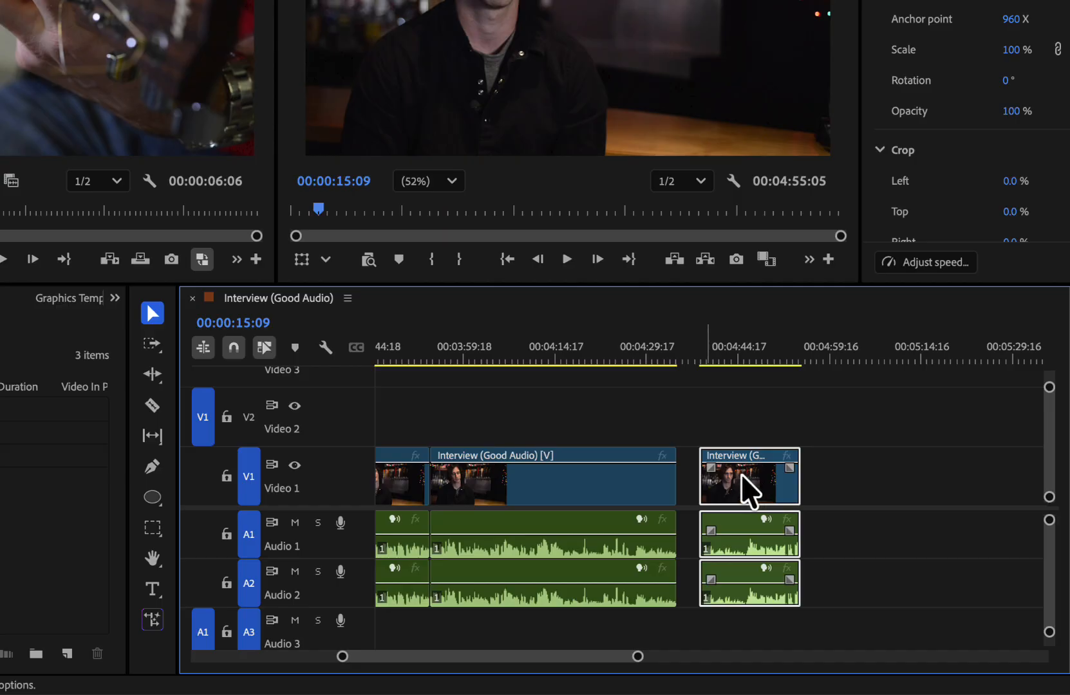
drag(704, 477, 714, 479)
key(super+z)
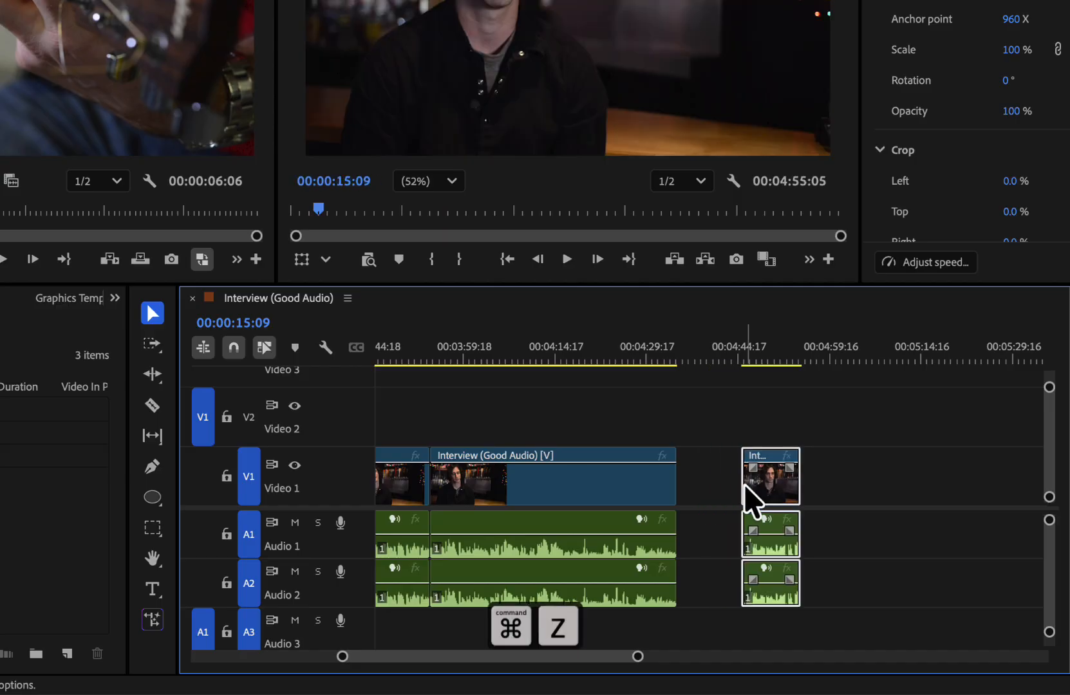
key(super+z)
key(super+z)
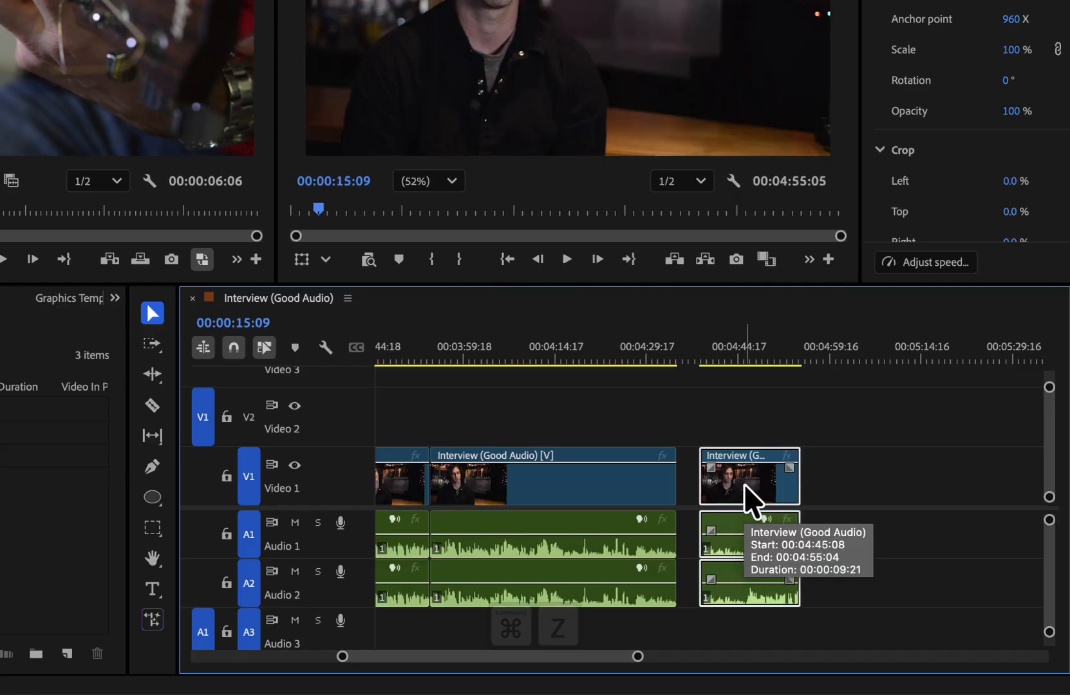
key(super+z)
key(super+z)
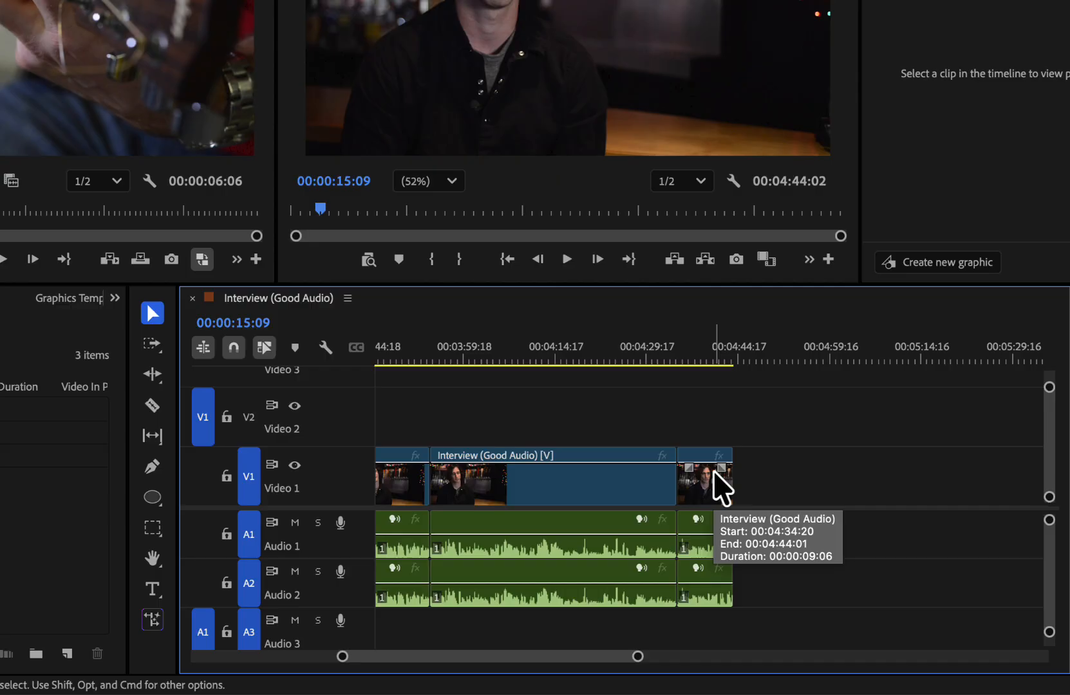
Step: Select every clip from the first one forward with the Track Select Forward tool and check the selection across the whole sequence
scroll(643, 412, left, 10)
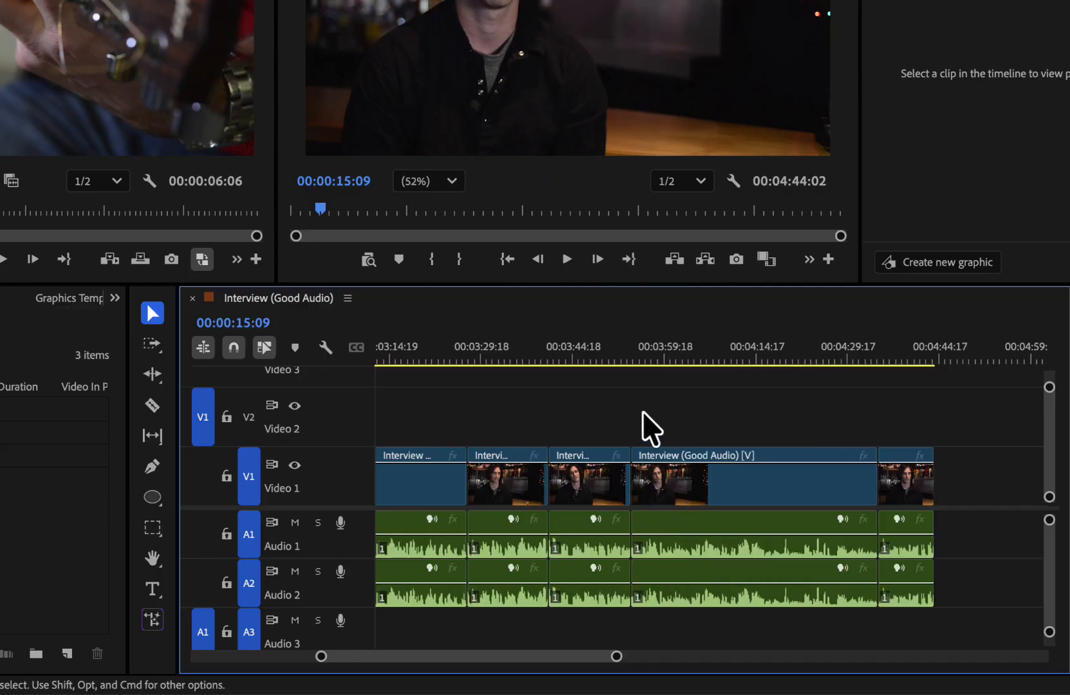
scroll(643, 412, left, 10)
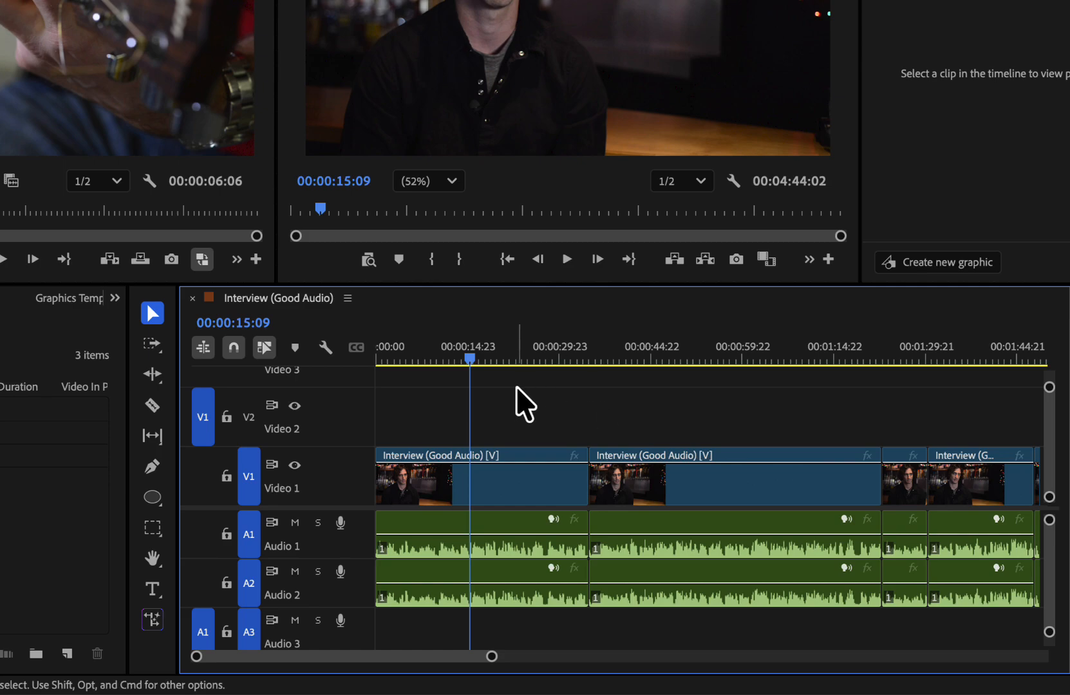
scroll(517, 391, up, 1)
scroll(517, 392, down, 1)
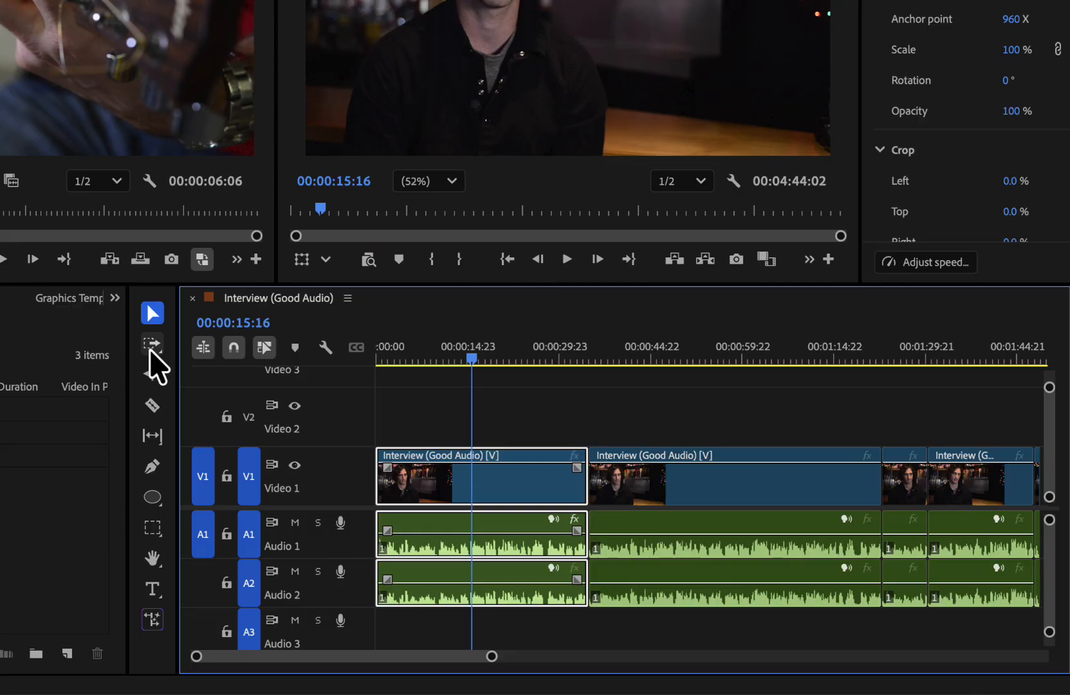
click(151, 345)
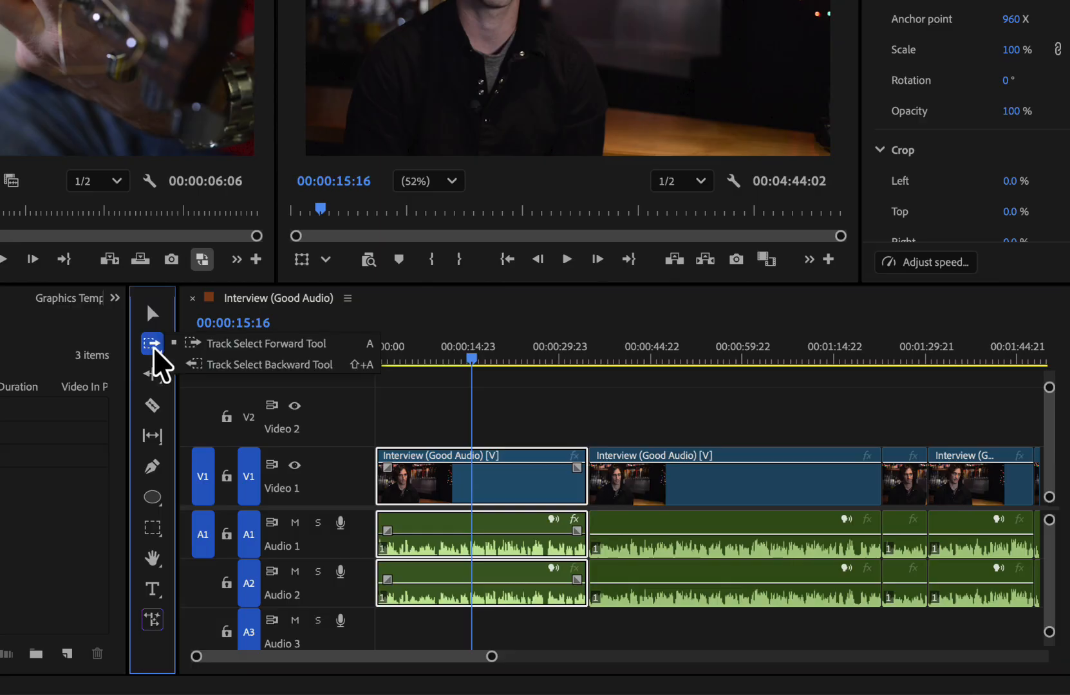
key(a)
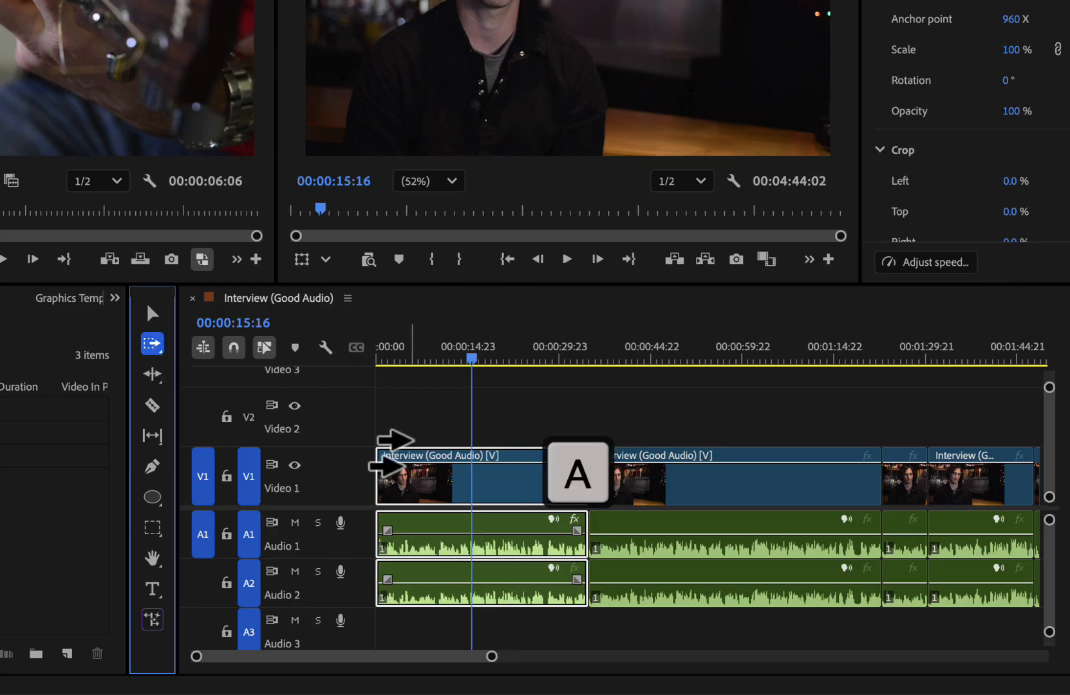
click(392, 452)
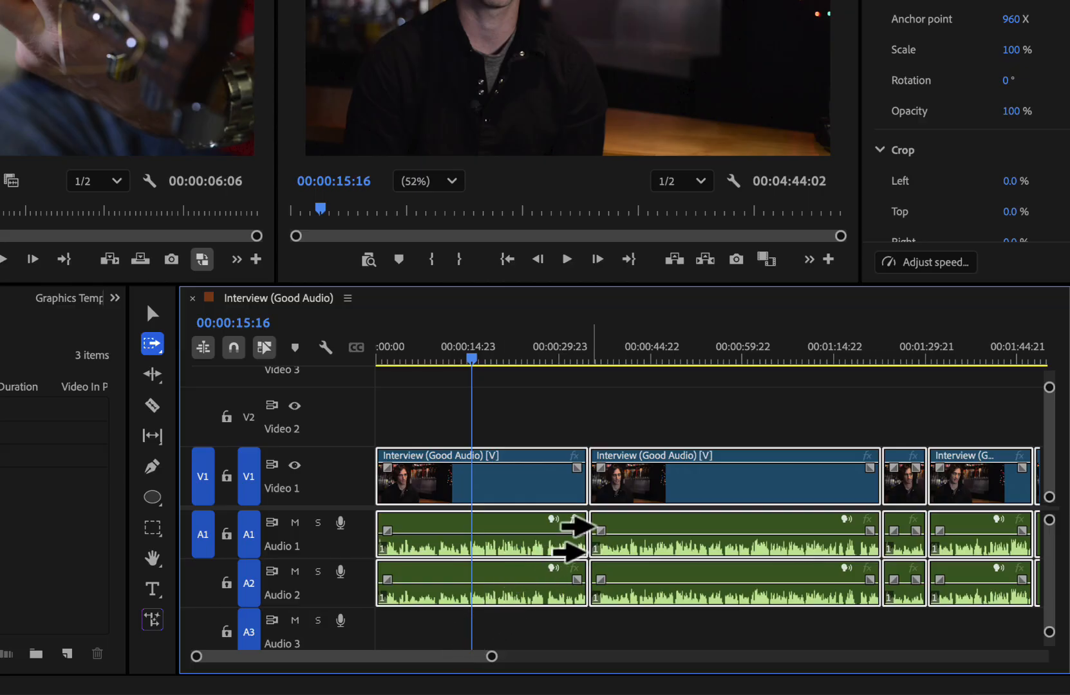
key(minus)
key(minus)
key(minus)
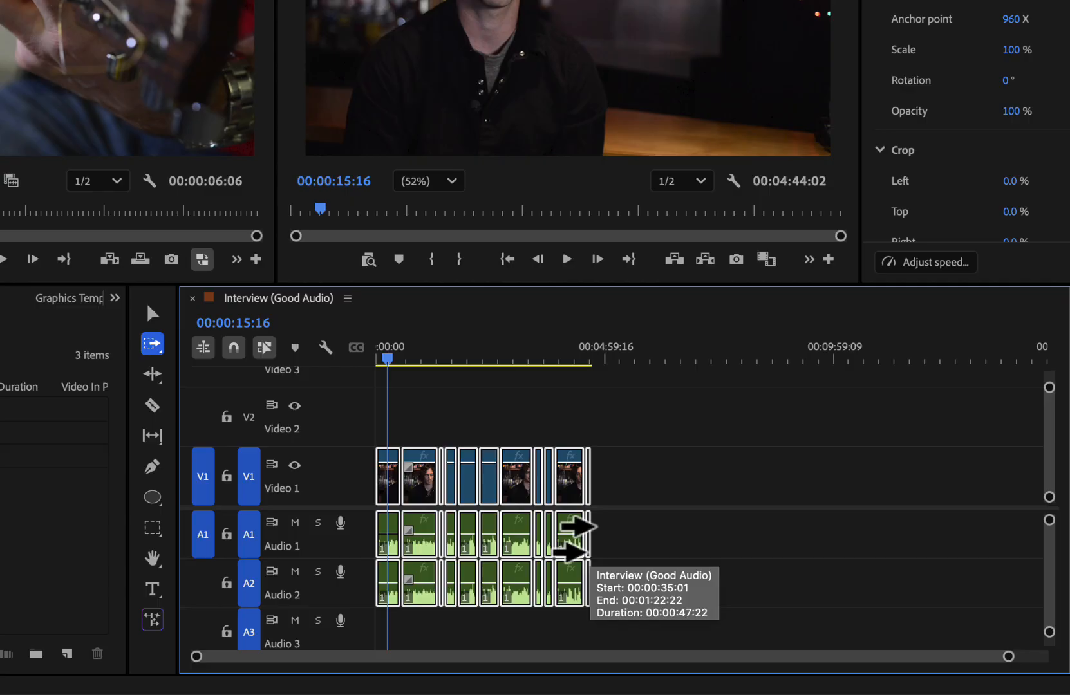
key(equal)
key(equal)
key(equal)
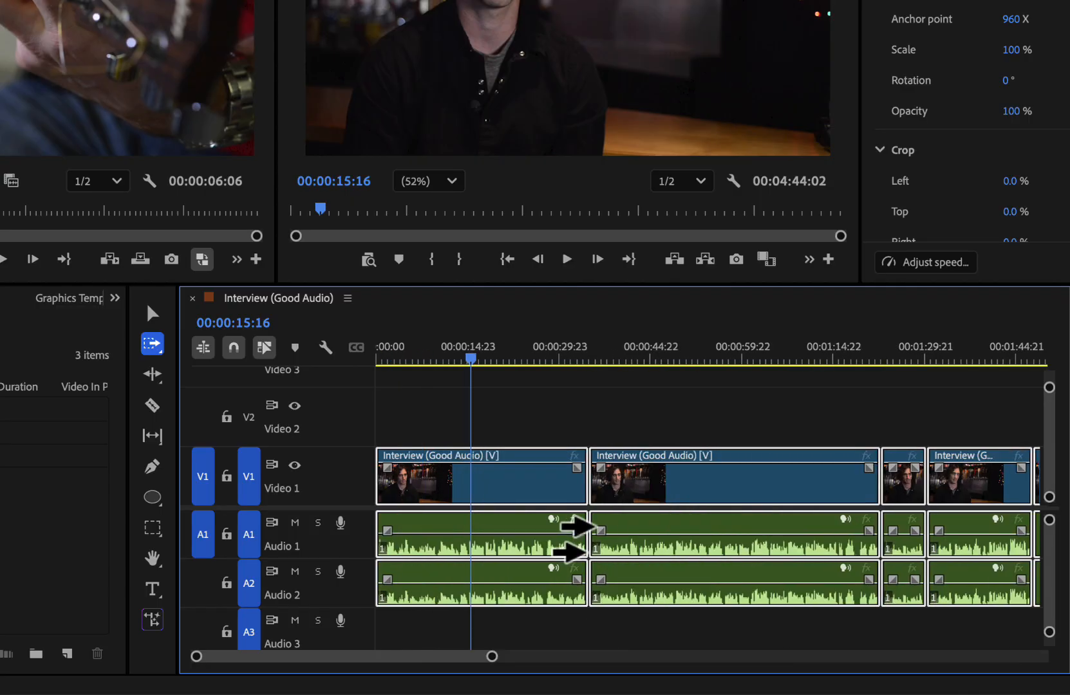
Step: Try selecting the first four interview clips with the Selection tool and shifting them to a later time, and undo the move
key(v)
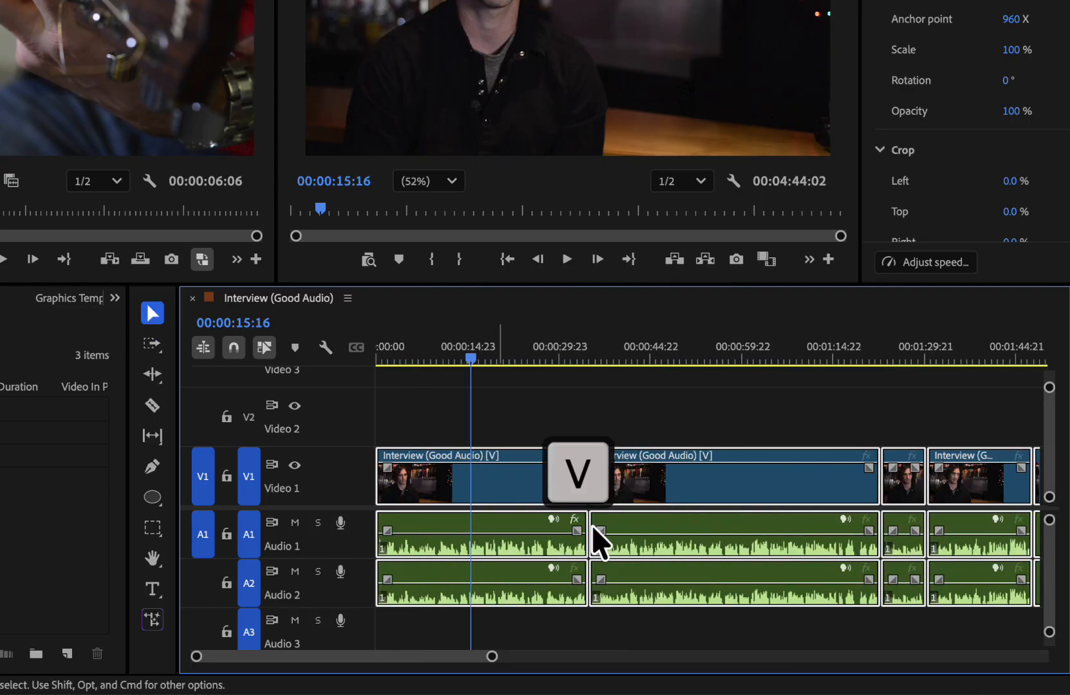
click(407, 408)
drag(399, 400, 1006, 593)
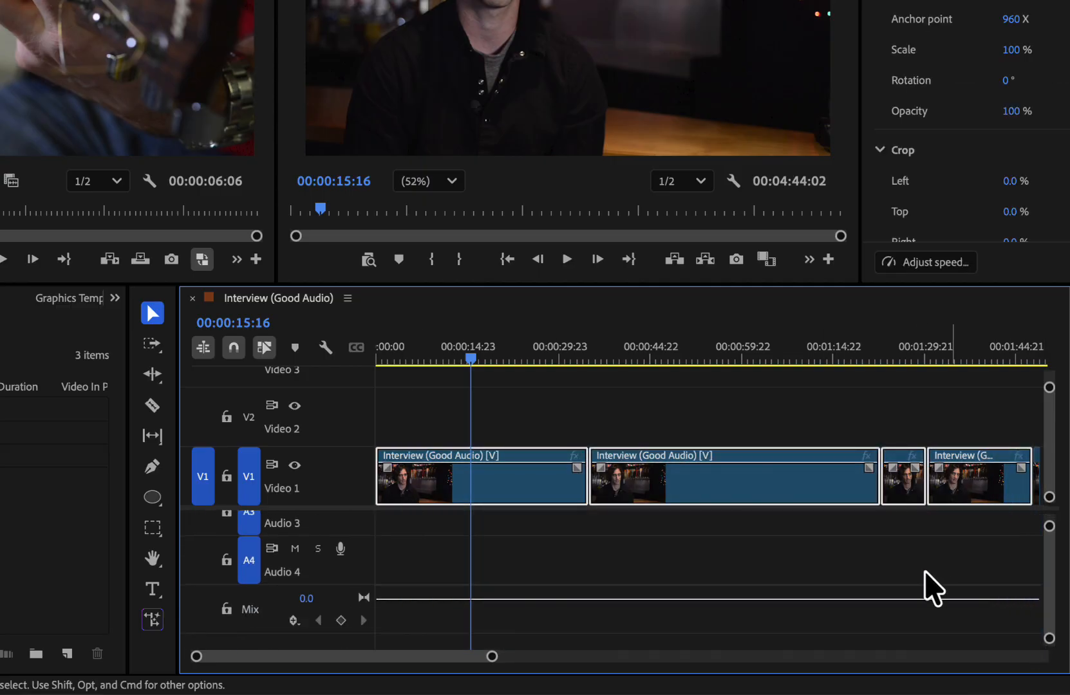
scroll(773, 554, up, 3)
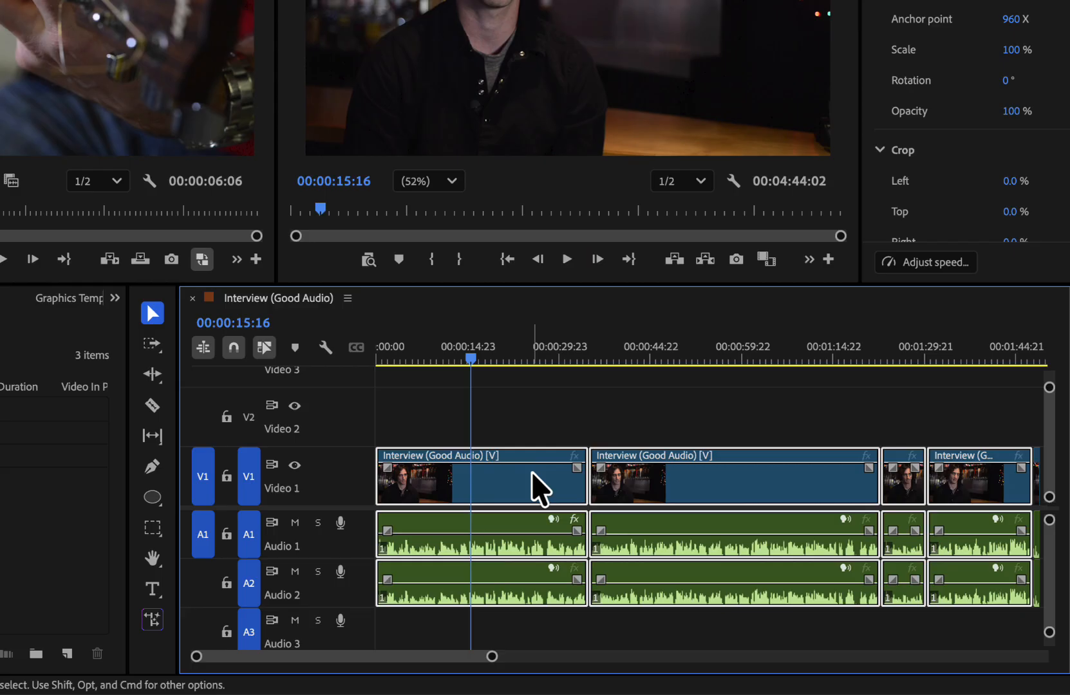
drag(531, 471, 653, 510)
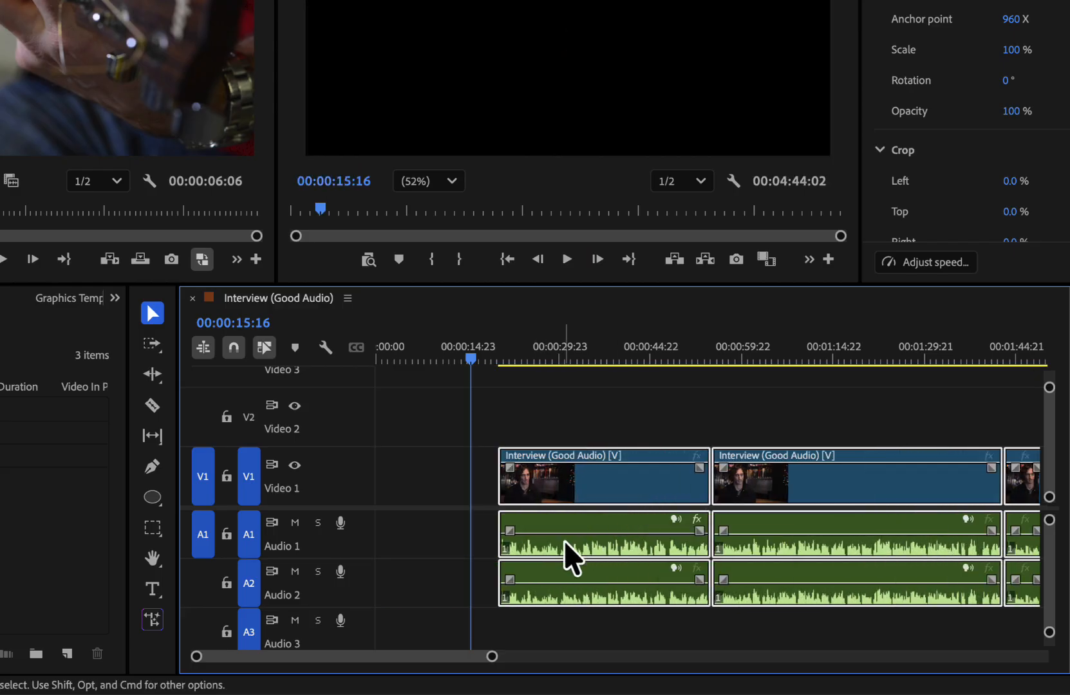
key(minus)
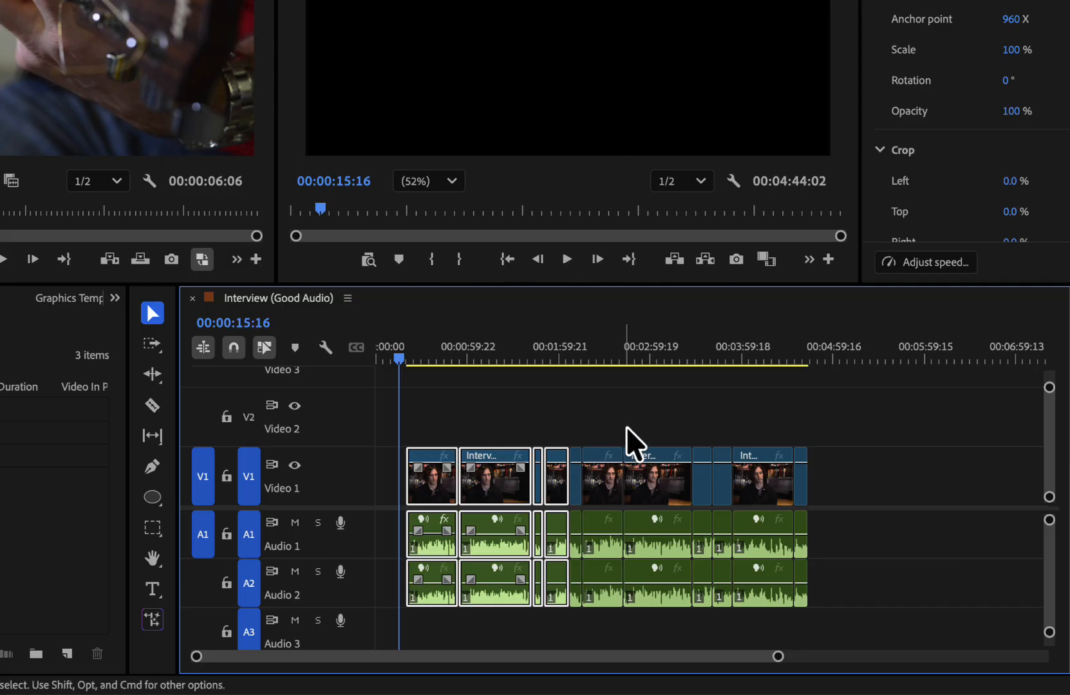
key(super+z)
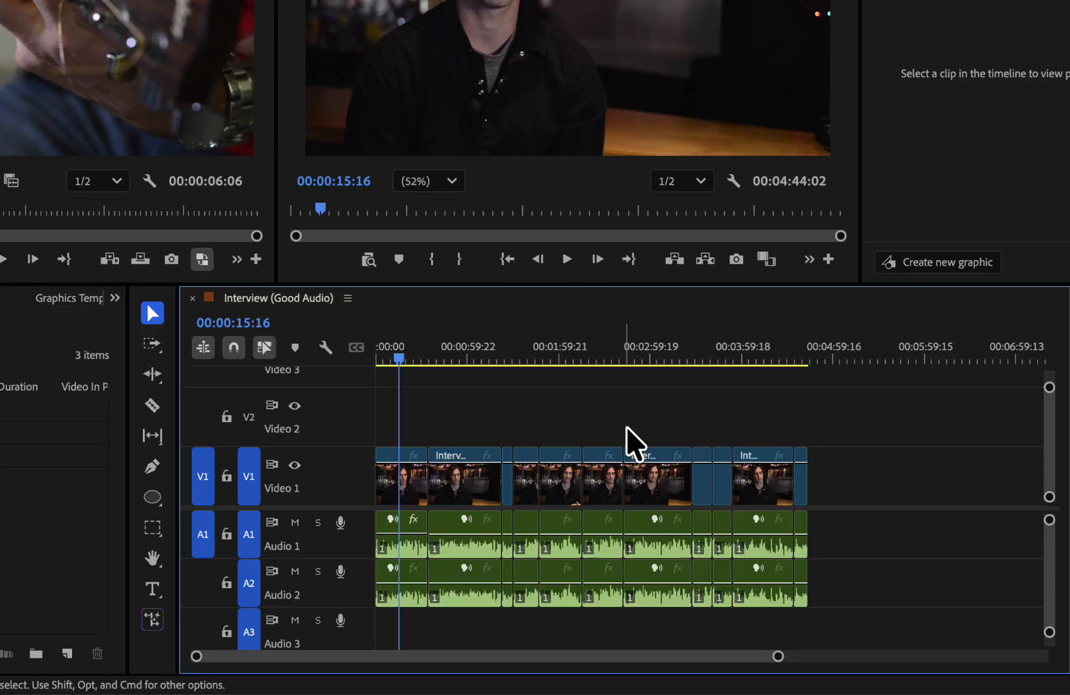
Step: Move the playhead to 00:00:13:04 and use Track Select Forward from the first clip, and again from the second clip onward
drag(398, 358, 394, 357)
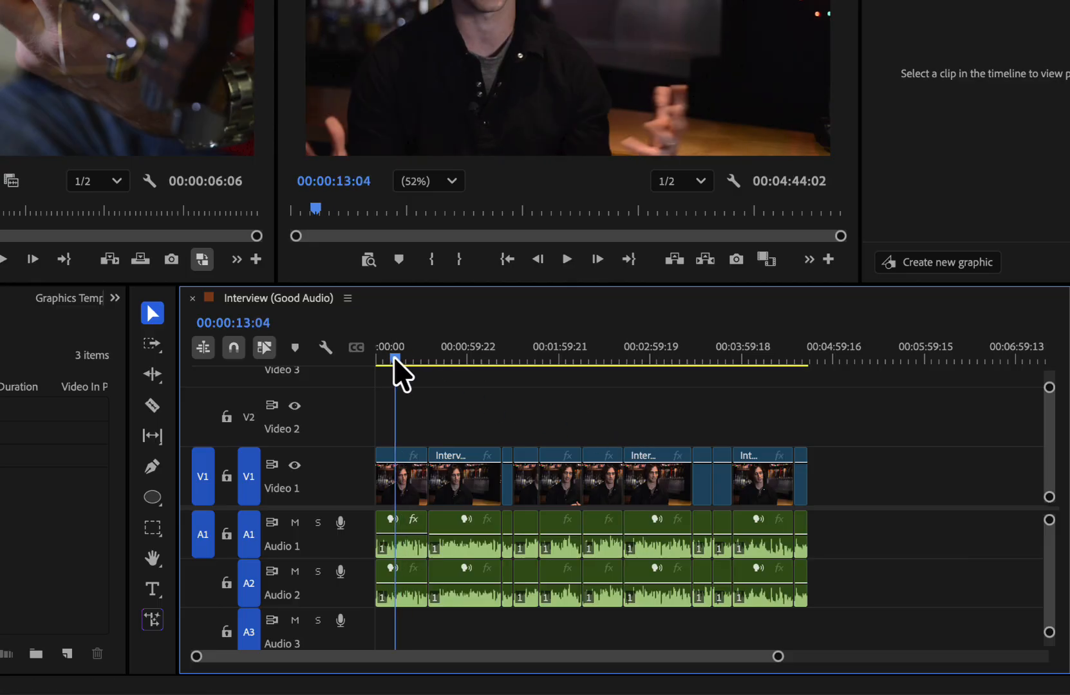
key(a)
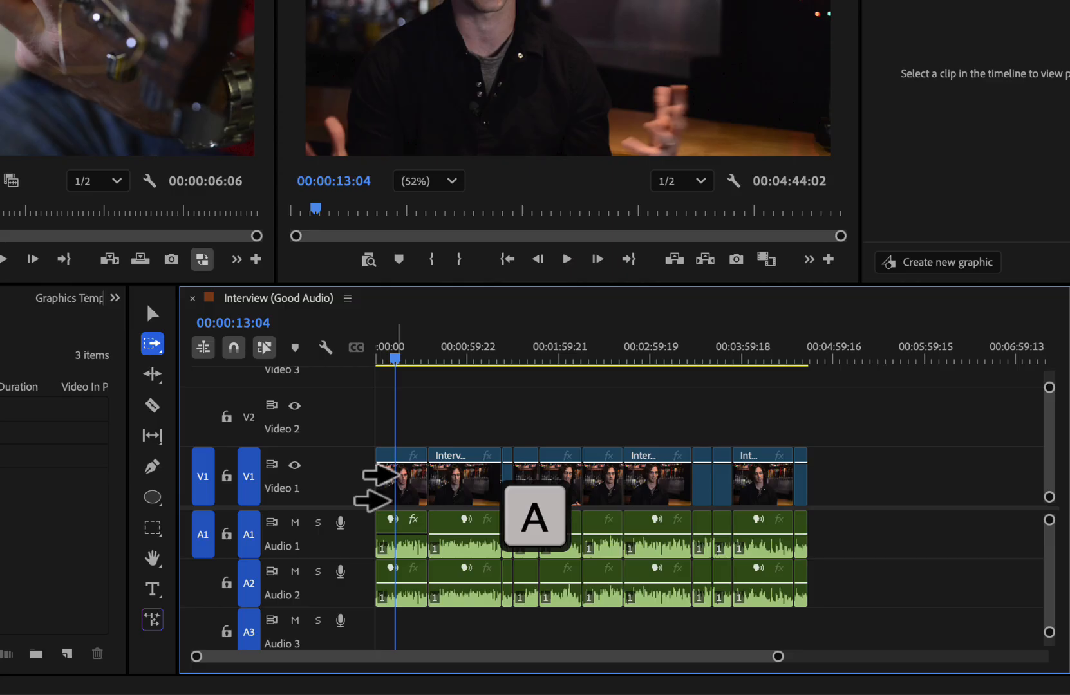
click(387, 487)
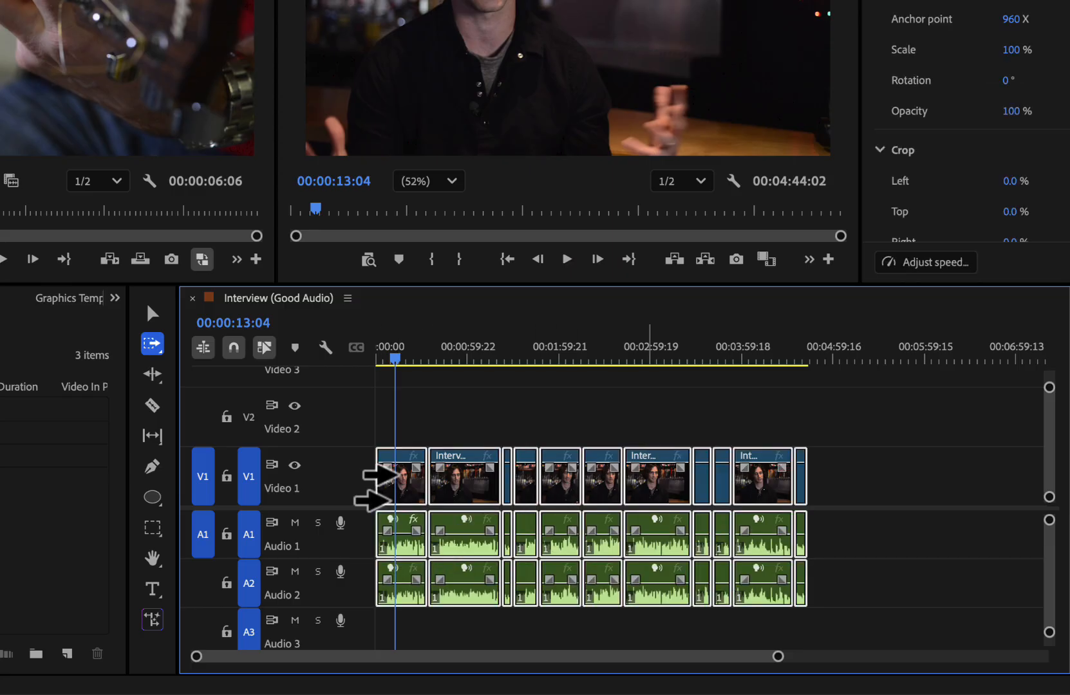
click(454, 471)
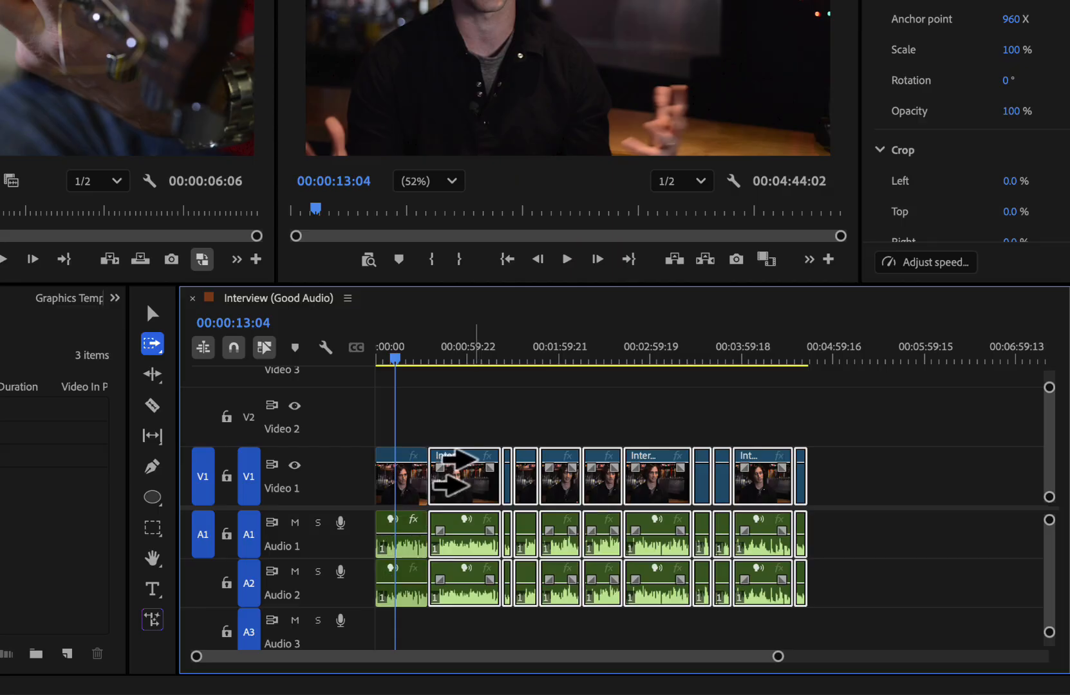
mouse_move(454, 471)
mouse_down()
mouse_move(586, 473)
mouse_move(523, 480)
mouse_move(474, 465)
mouse_up()
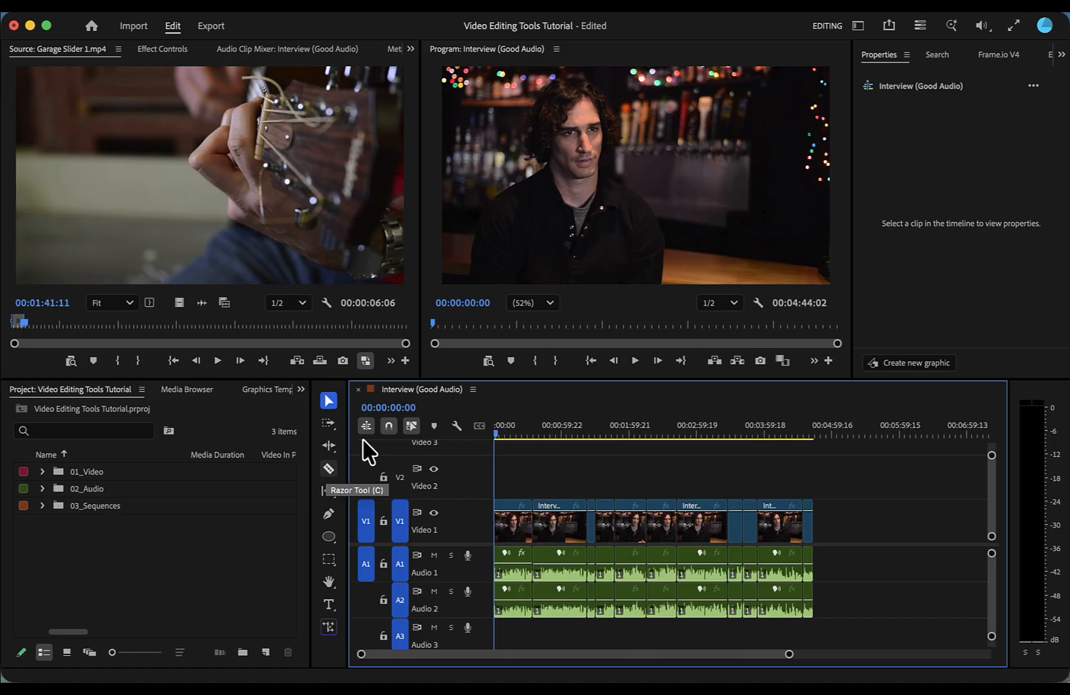
Step: Cut the first interview clip at about 00:00:18:20 with the Razor tool and inspect the split closely
key(c)
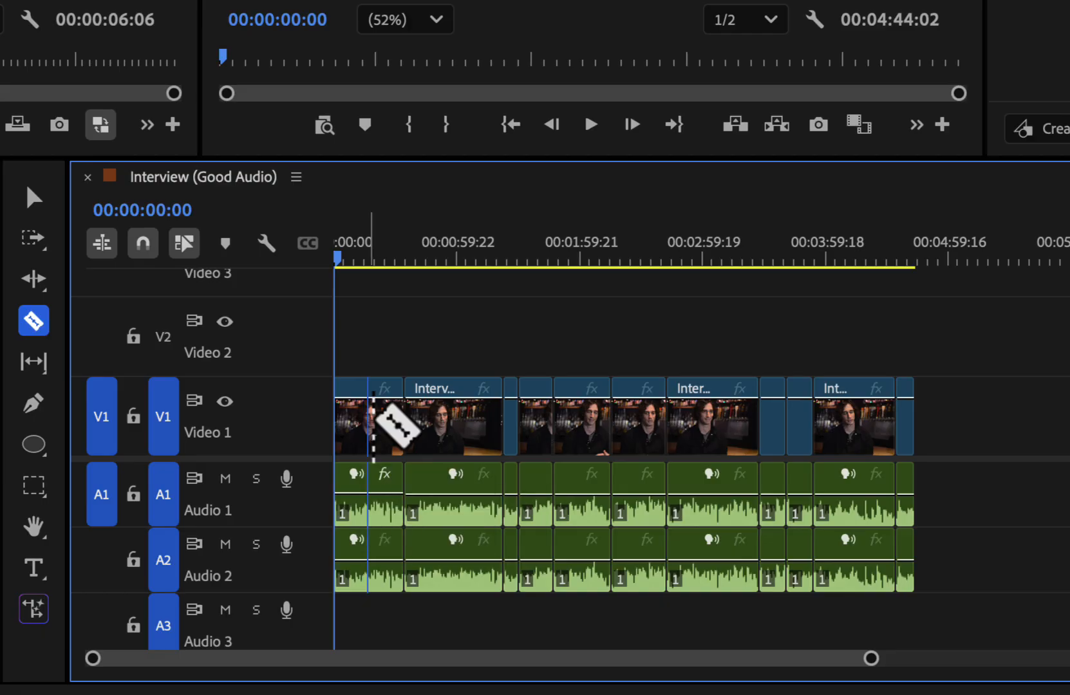
click(372, 425)
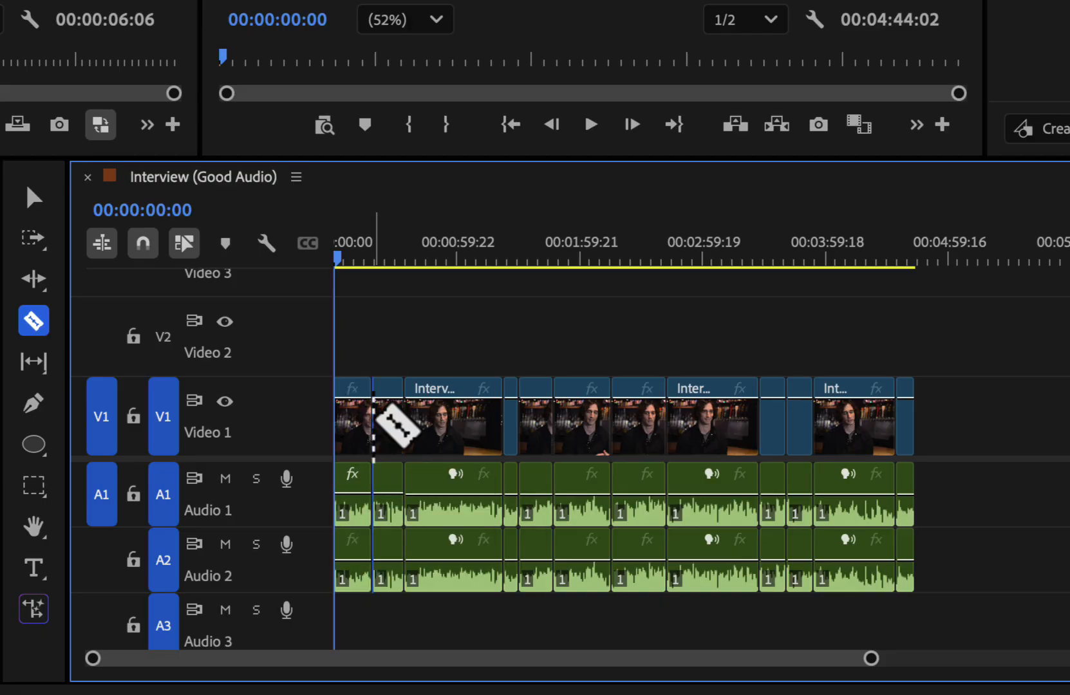
key(=)
key(=)
key(=)
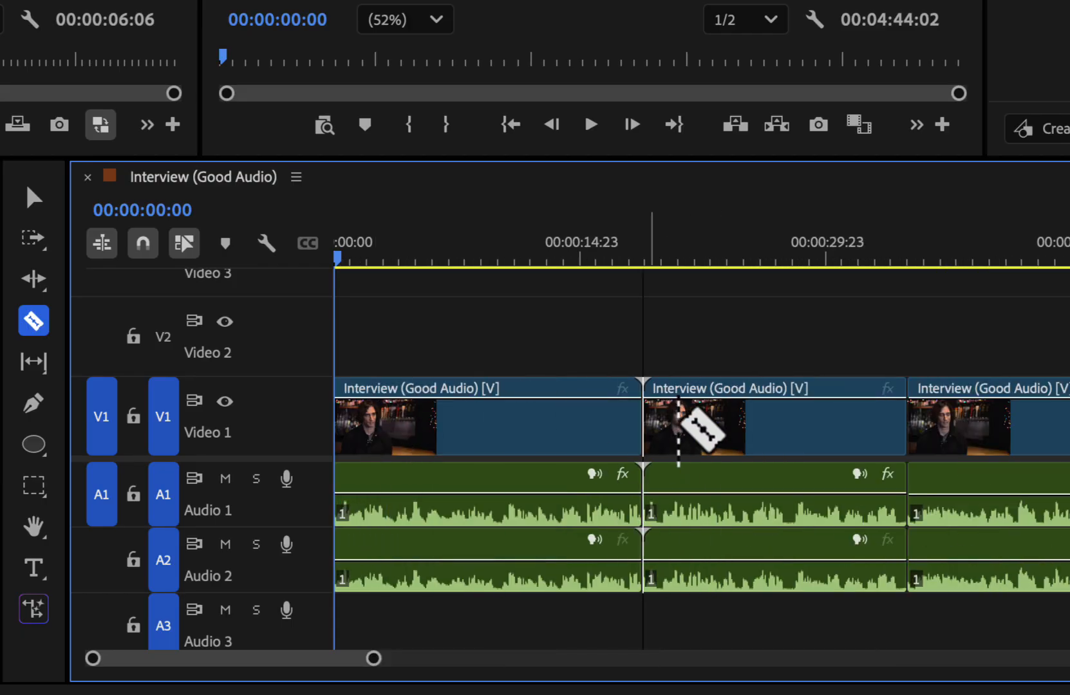
Step: Try shifting every clip after the cut about 6 seconds later with Track Select Forward, and undo both the move and the cut
key(a)
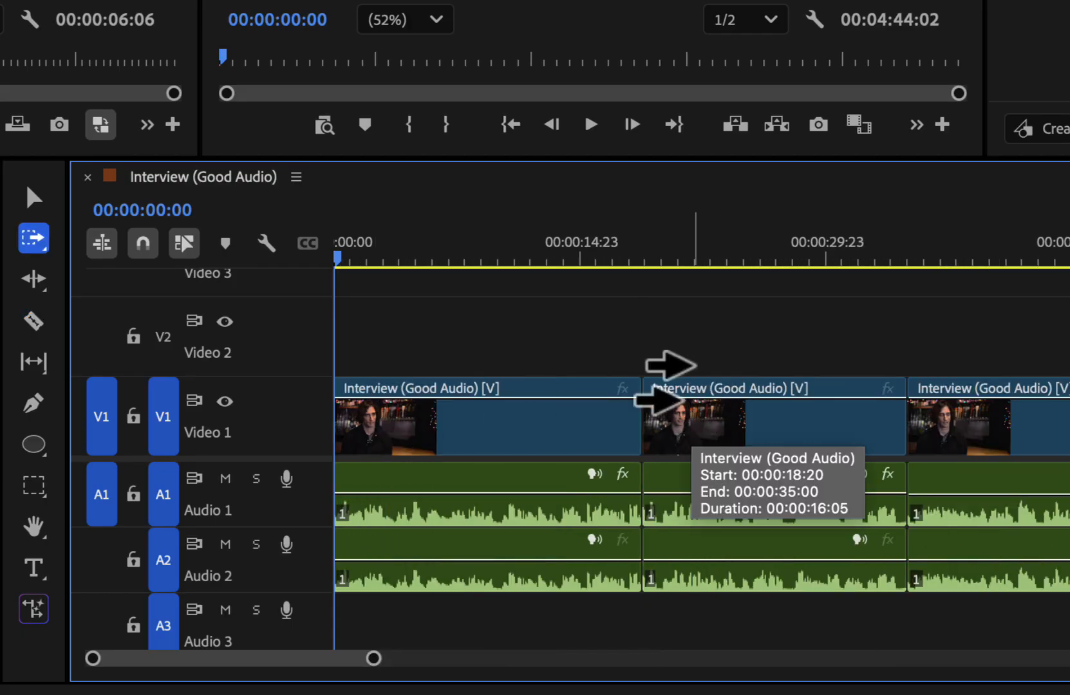
click(670, 430)
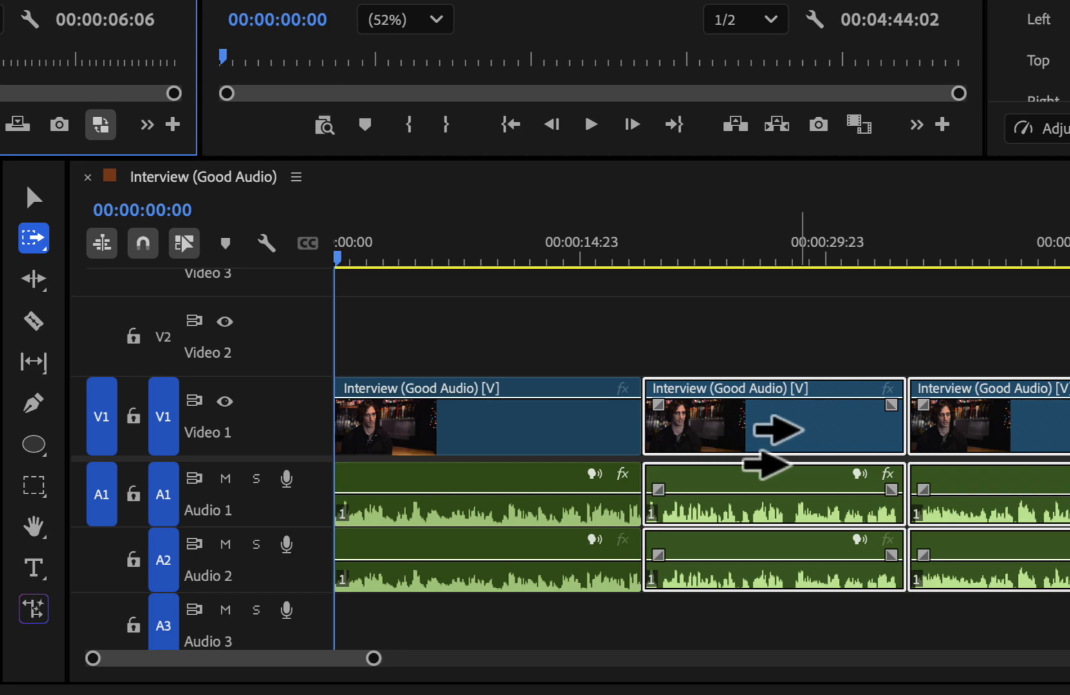
drag(740, 446, 811, 458)
key(super+z)
key(super+z)
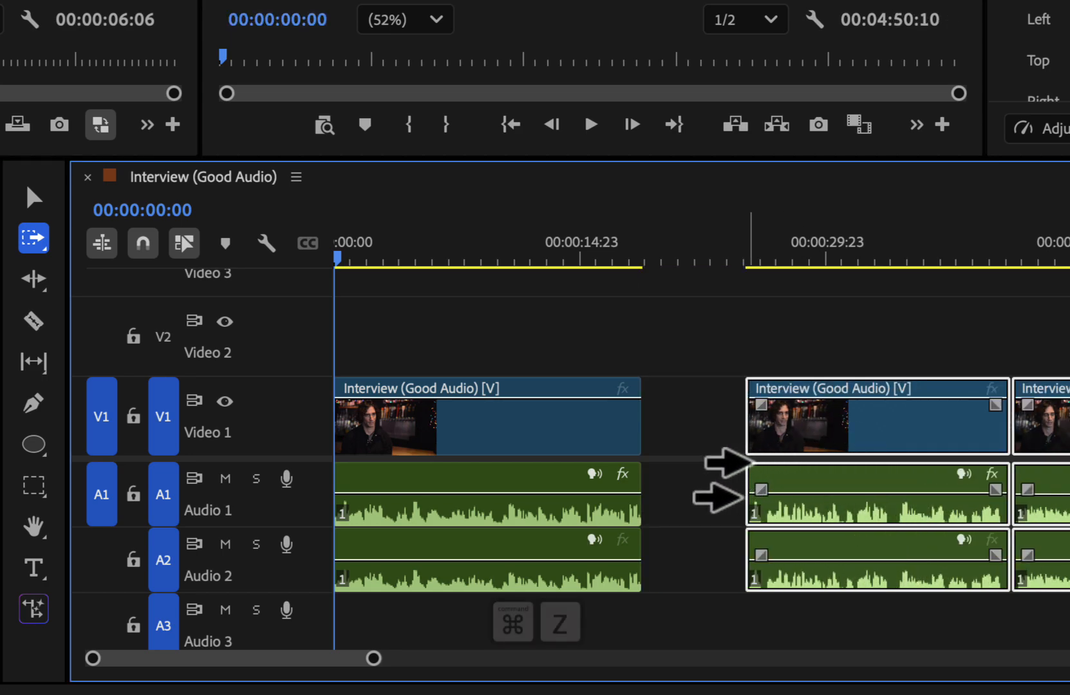
key(super+z)
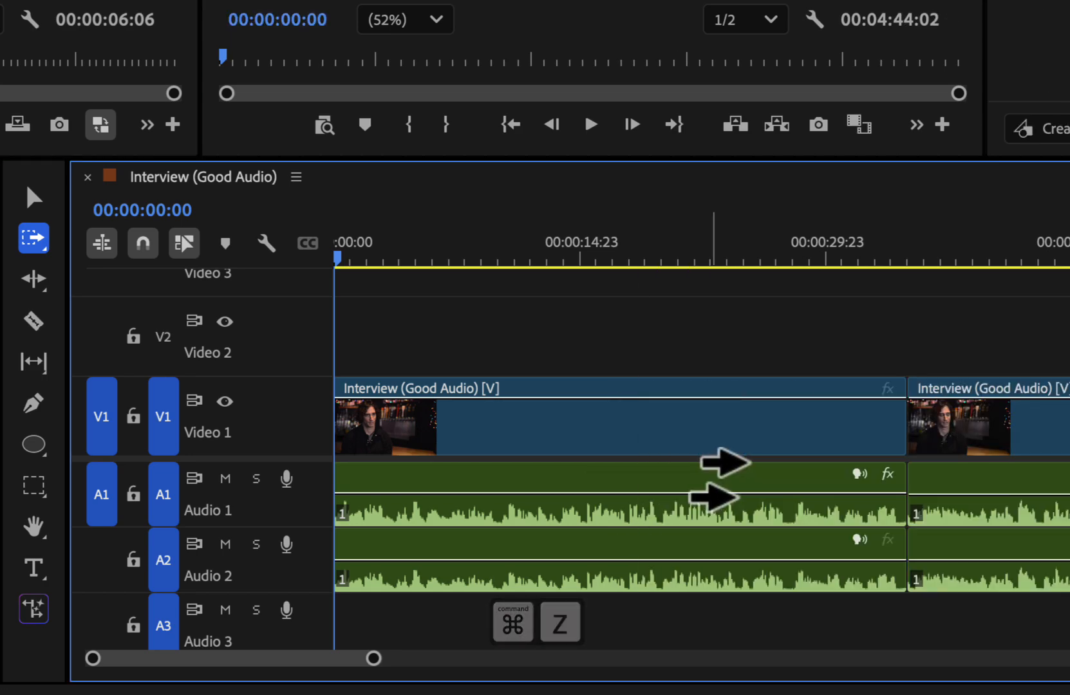
Step: Try cutting the first interview clip at 00:00:24:15 with the Razor tool snapped to the playhead, and undo the cut
key(c)
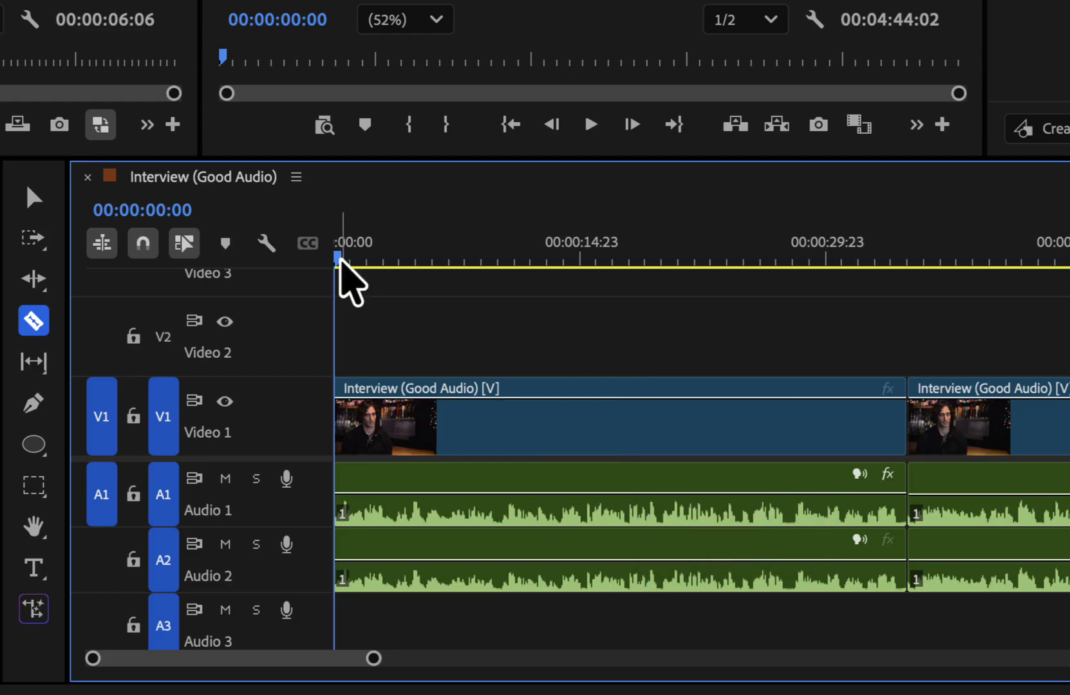
drag(340, 261, 526, 302)
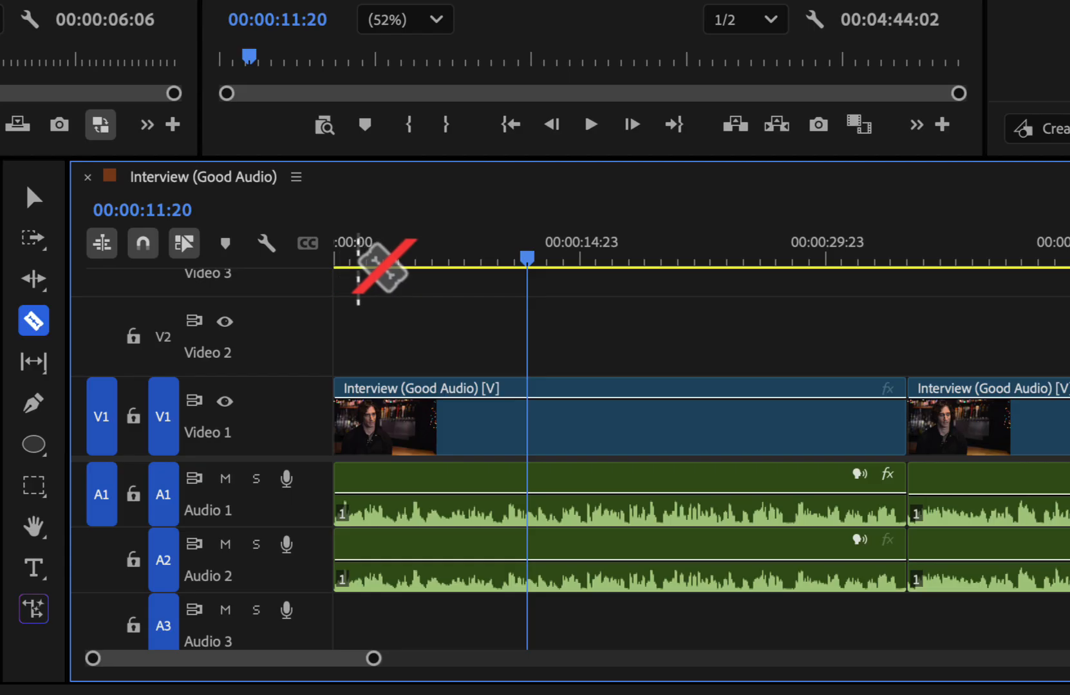
drag(528, 259, 612, 267)
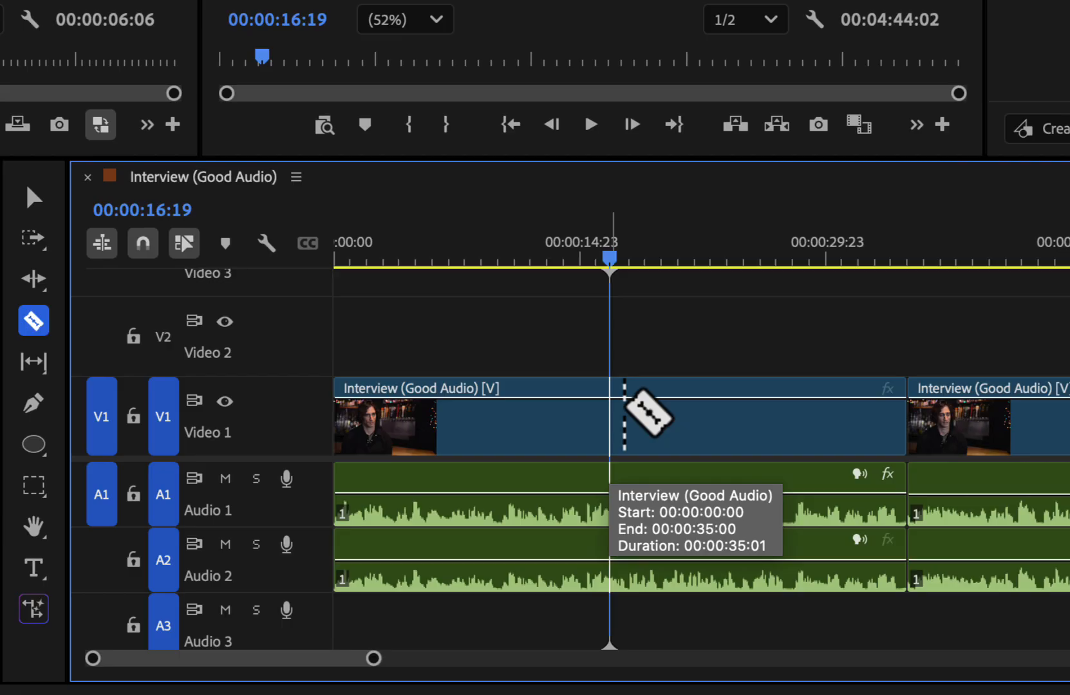
key(space)
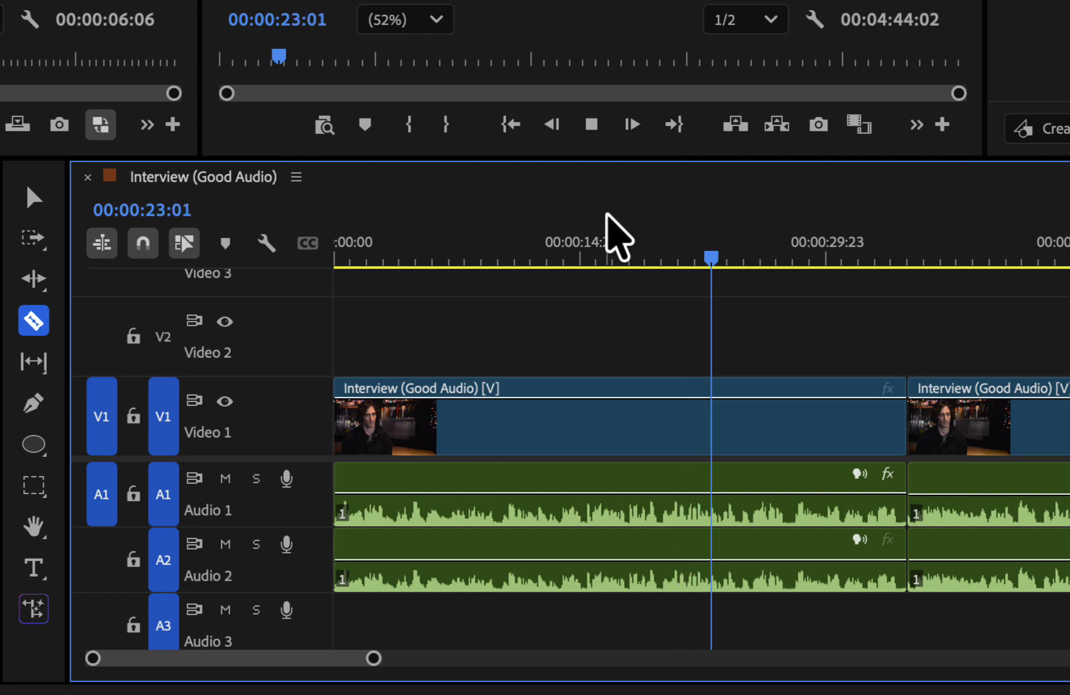
key(space)
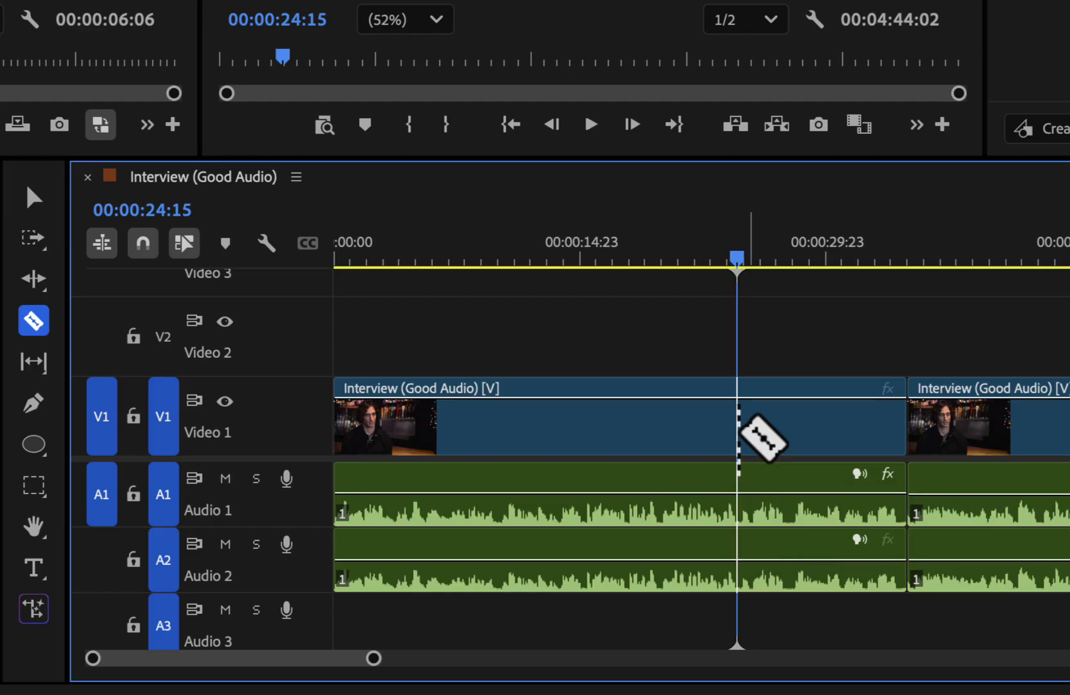
click(739, 430)
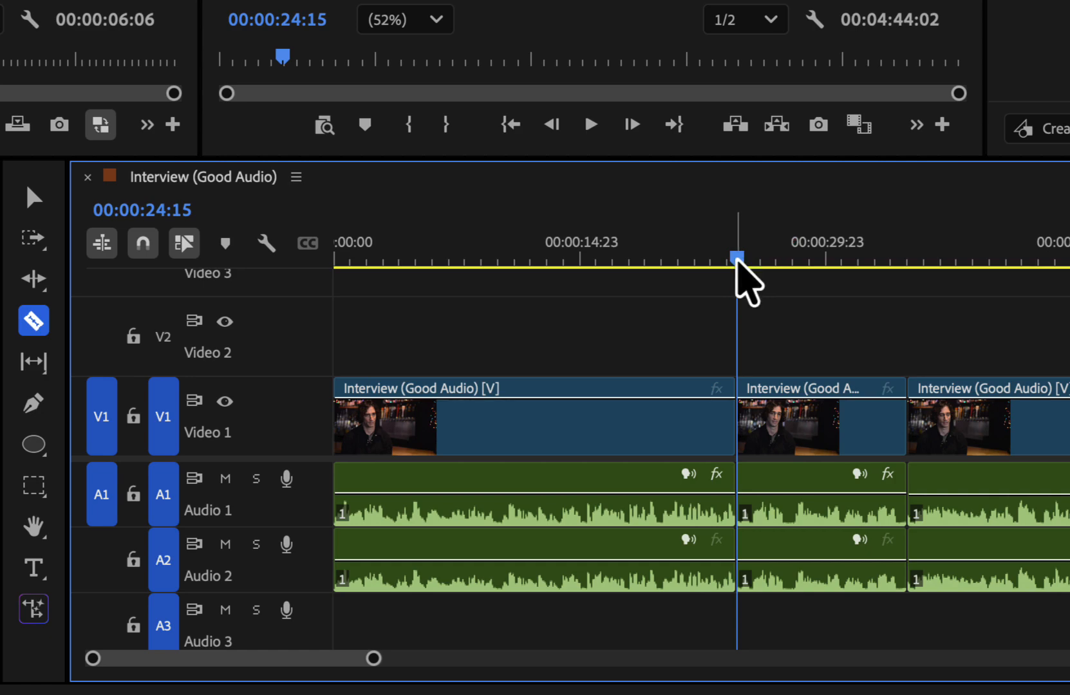
mouse_move(737, 261)
mouse_down()
mouse_move(797, 261)
mouse_move(737, 261)
mouse_up()
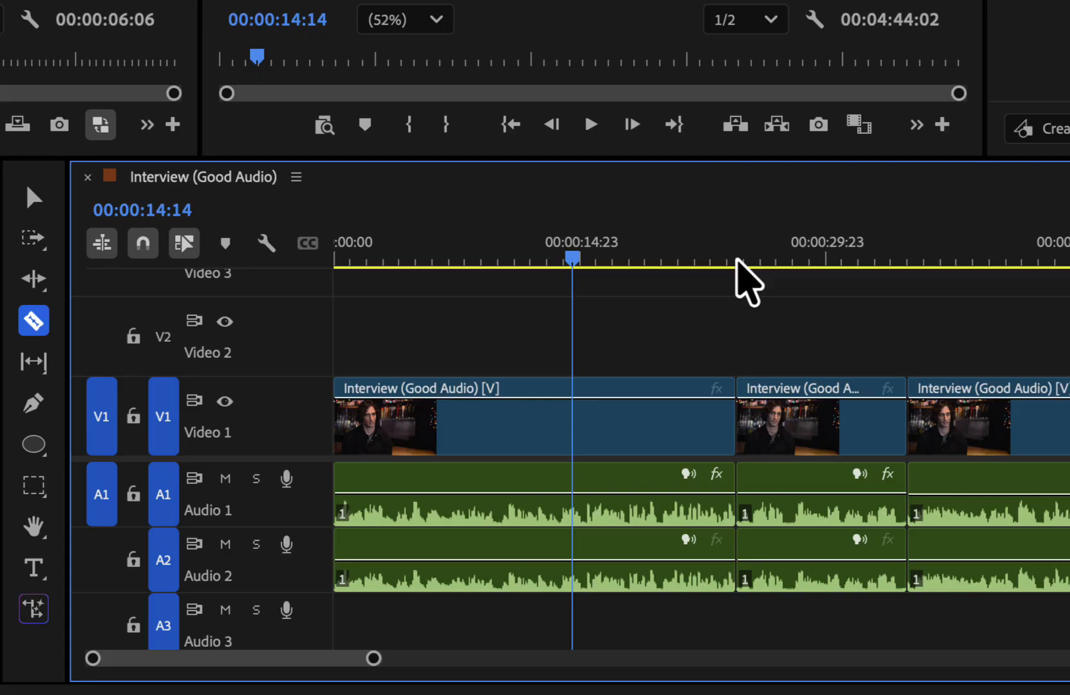
key(super+z)
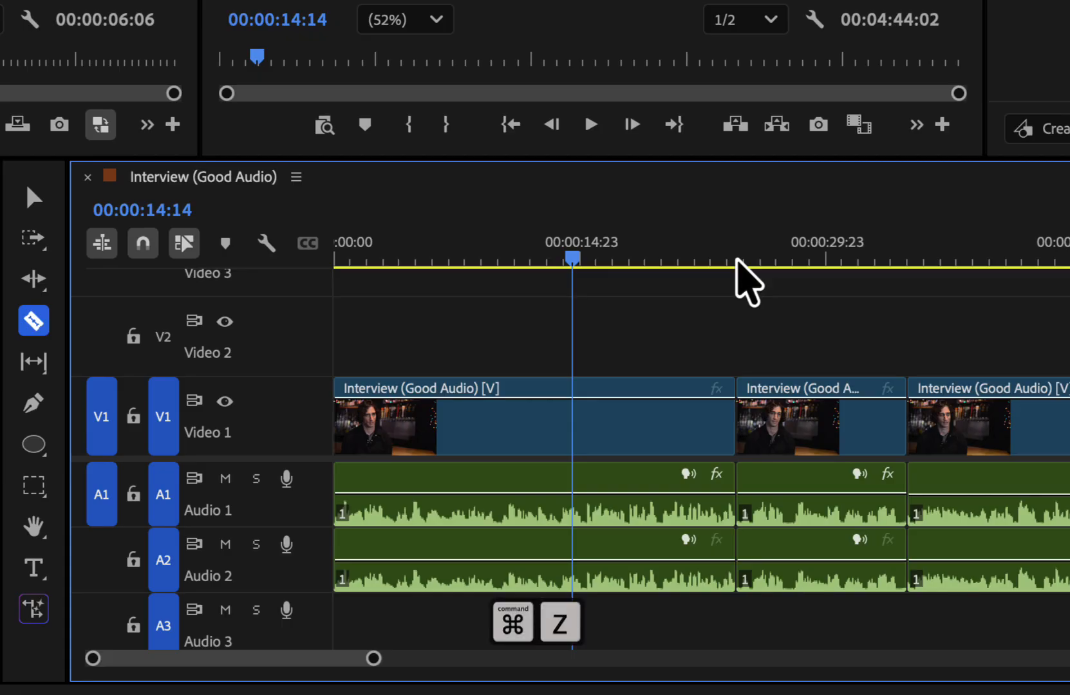
Step: From the sequence start, mute the Audio 1 and Audio 2 tracks and toggle the Video 1 track output off and on again
click(569, 260)
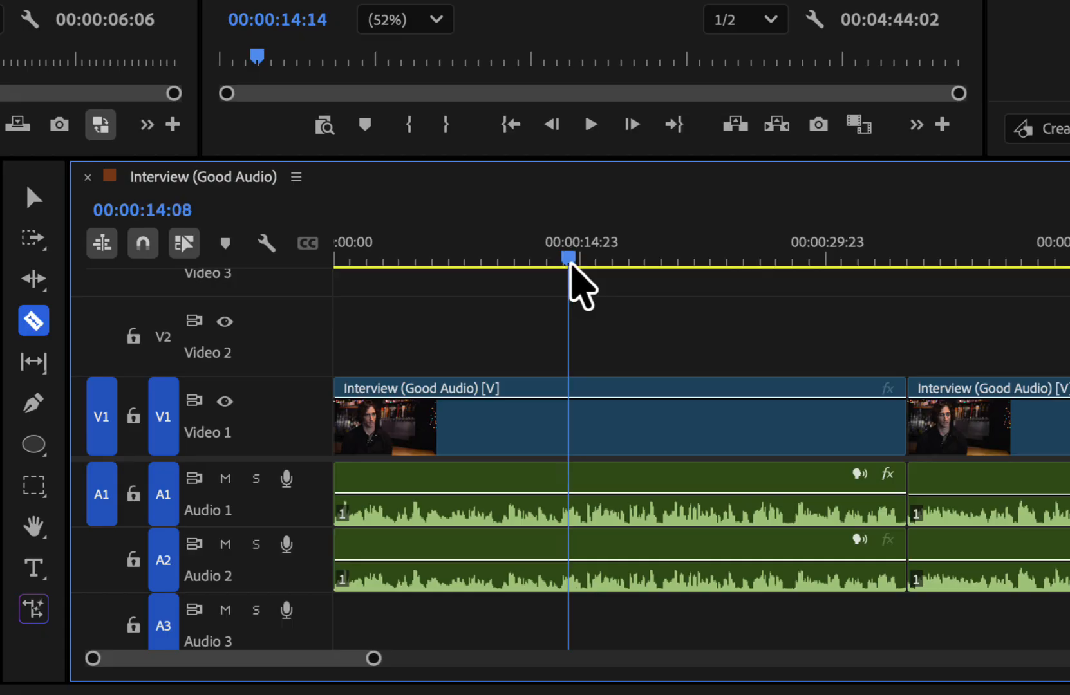
drag(569, 260, 329, 264)
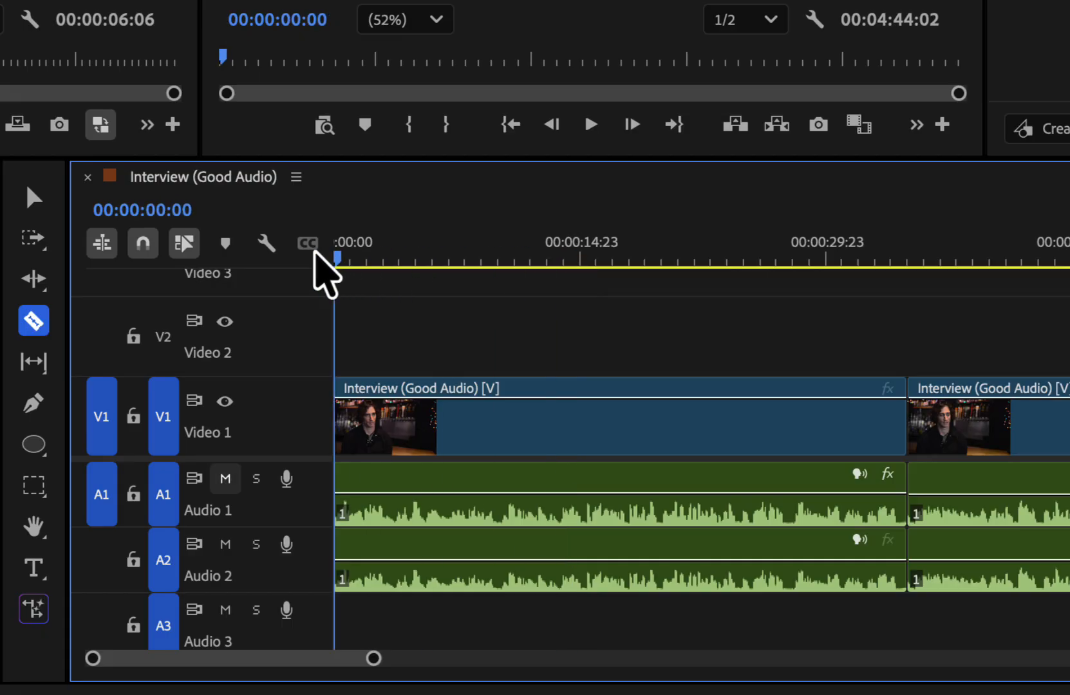
click(225, 479)
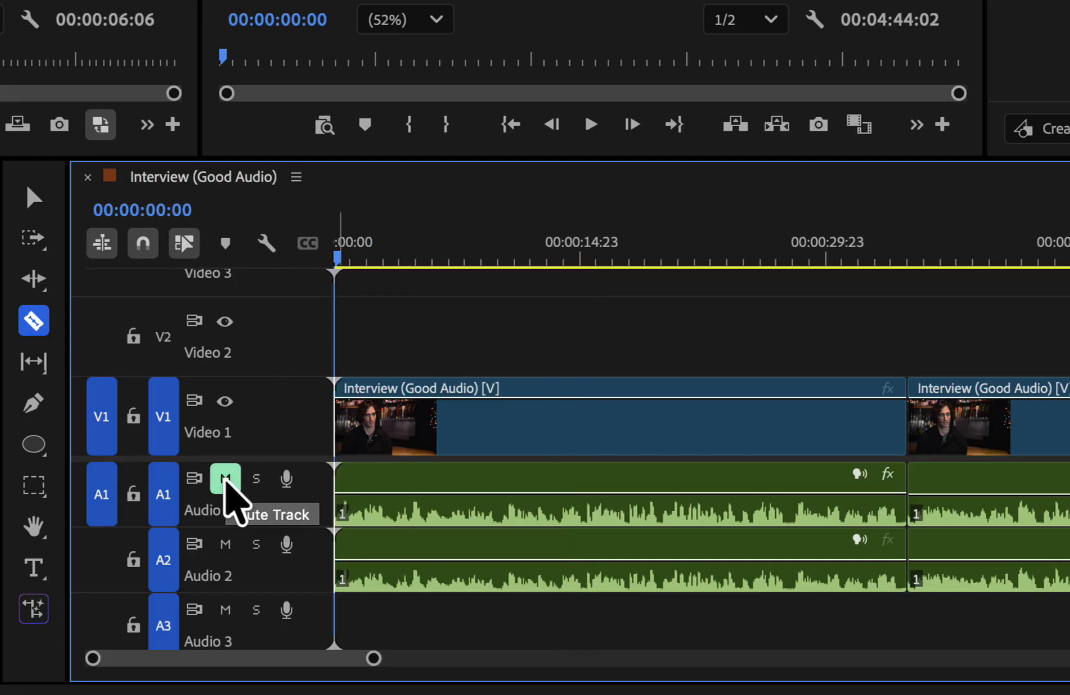
click(225, 545)
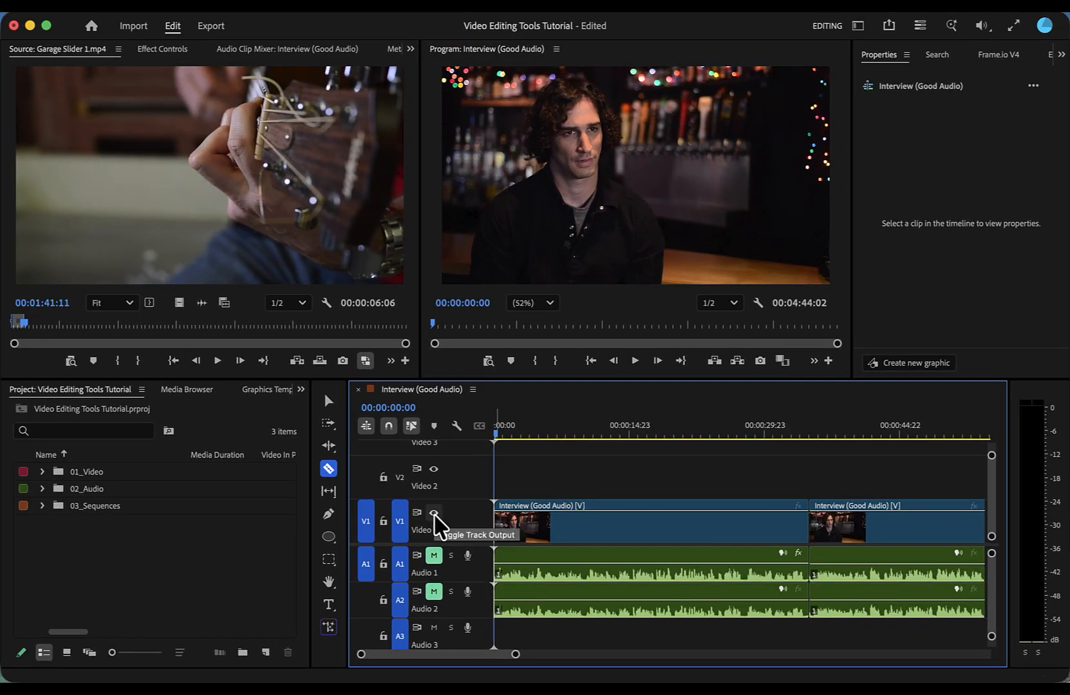
click(434, 513)
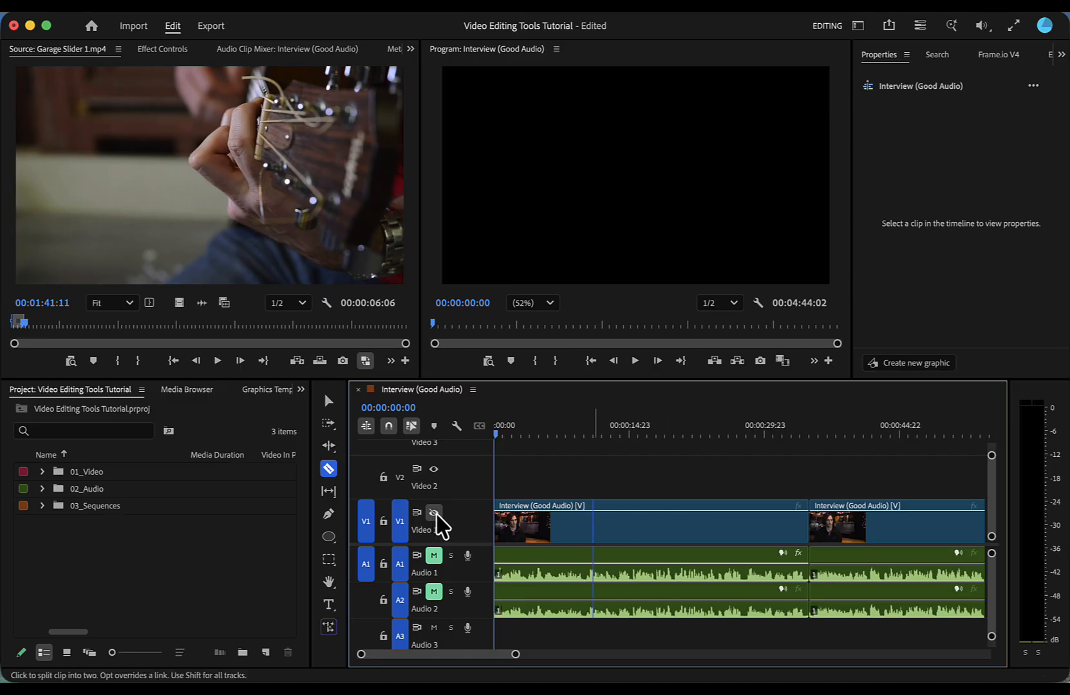
click(435, 513)
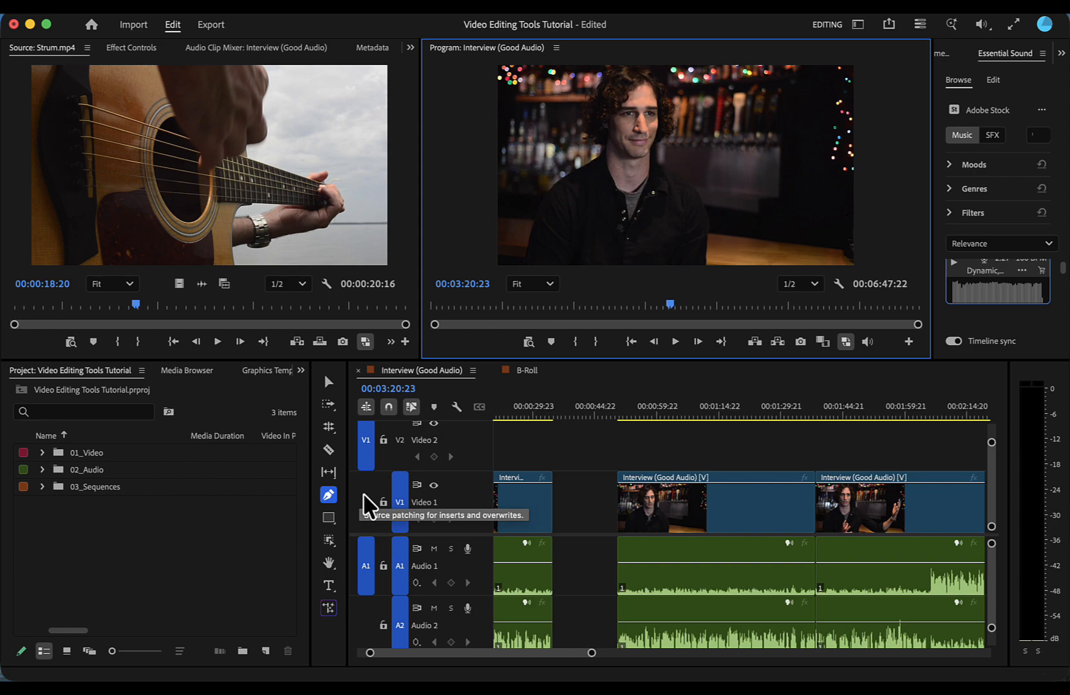
Step: Draw a closed six-point shape with the Pen tool over the bar shelves beside the man's head in the Program monitor
key(p)
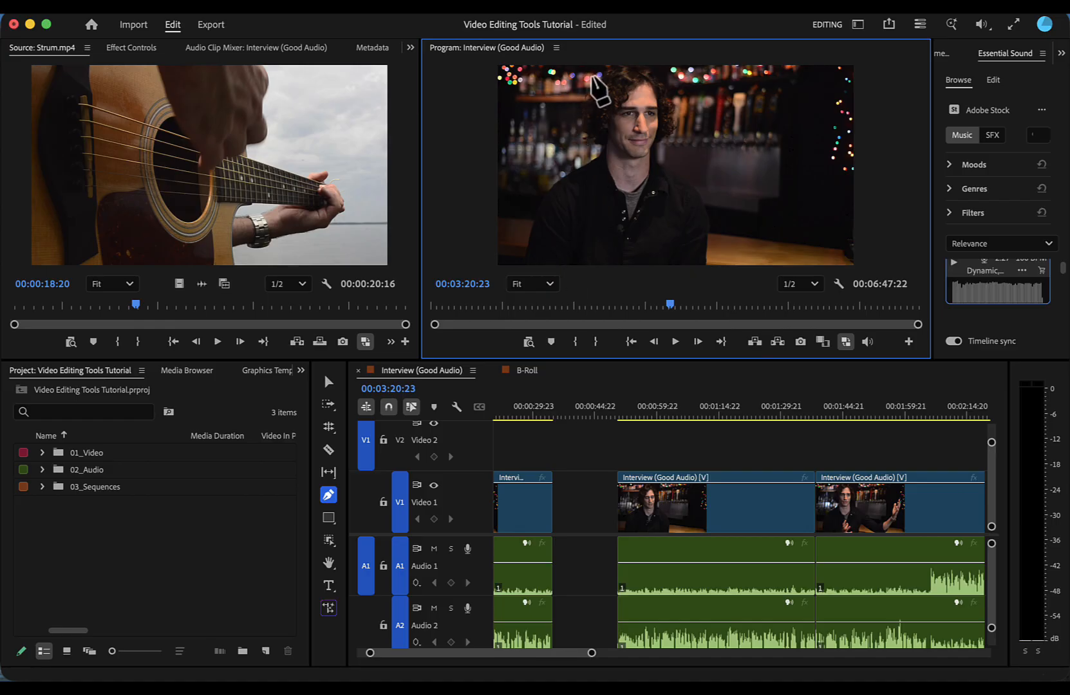
click(592, 76)
click(591, 103)
click(591, 142)
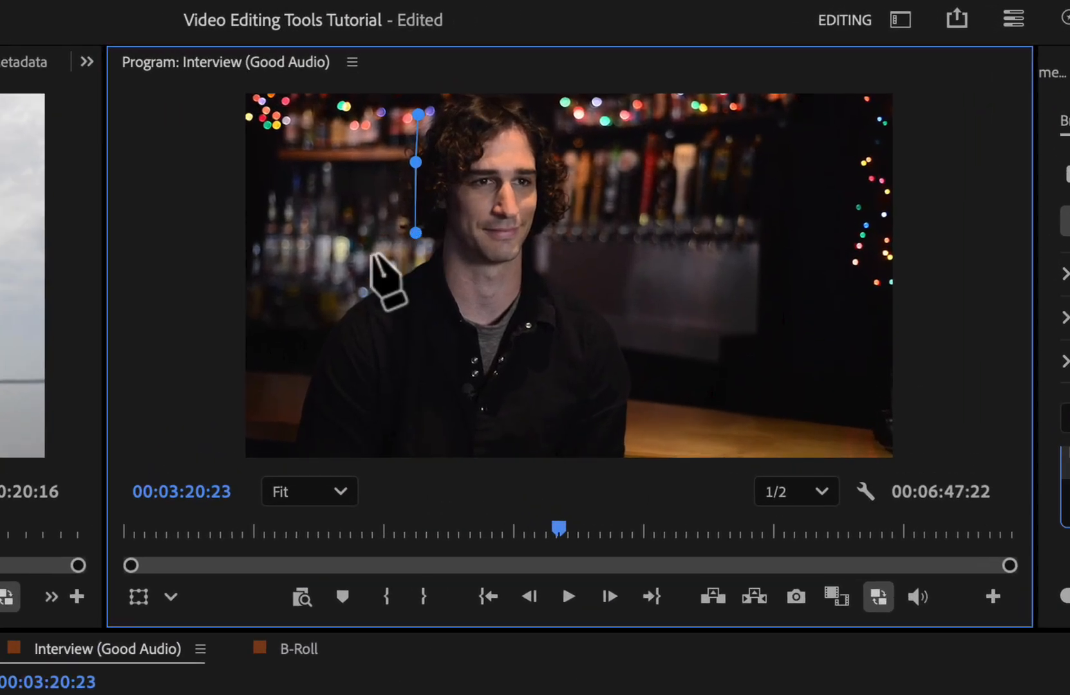
click(374, 254)
click(323, 183)
click(329, 123)
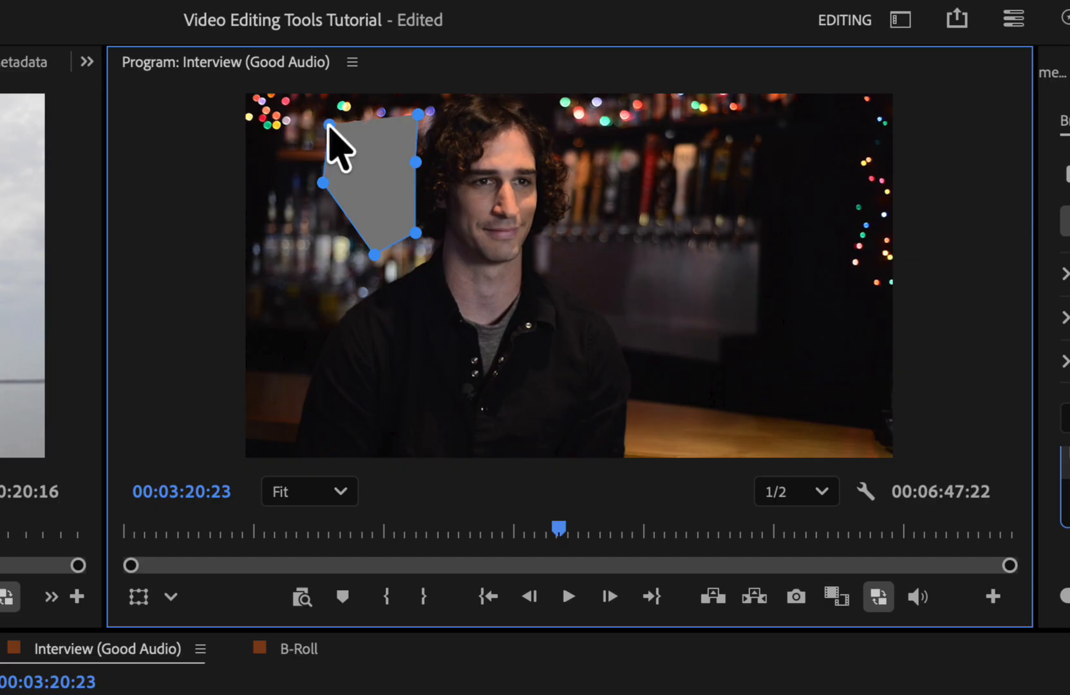
Step: Try moving the shape's upper outer corner up and its lower corner beside the neck down, and undo these adjustments and the shape
drag(330, 124, 327, 114)
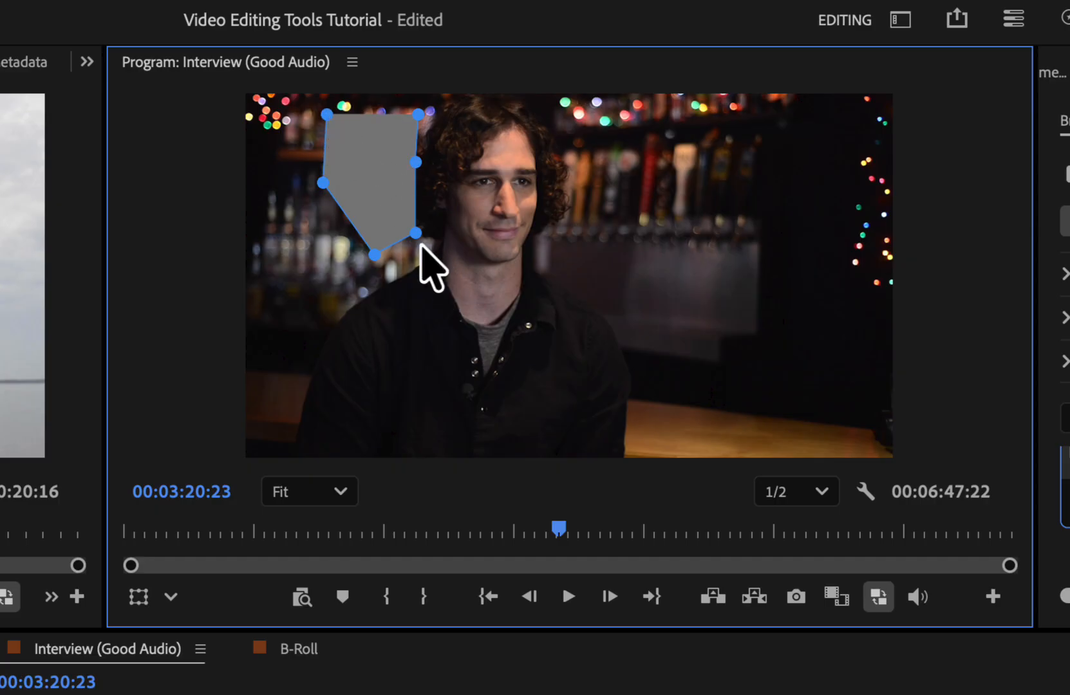
drag(417, 234, 423, 255)
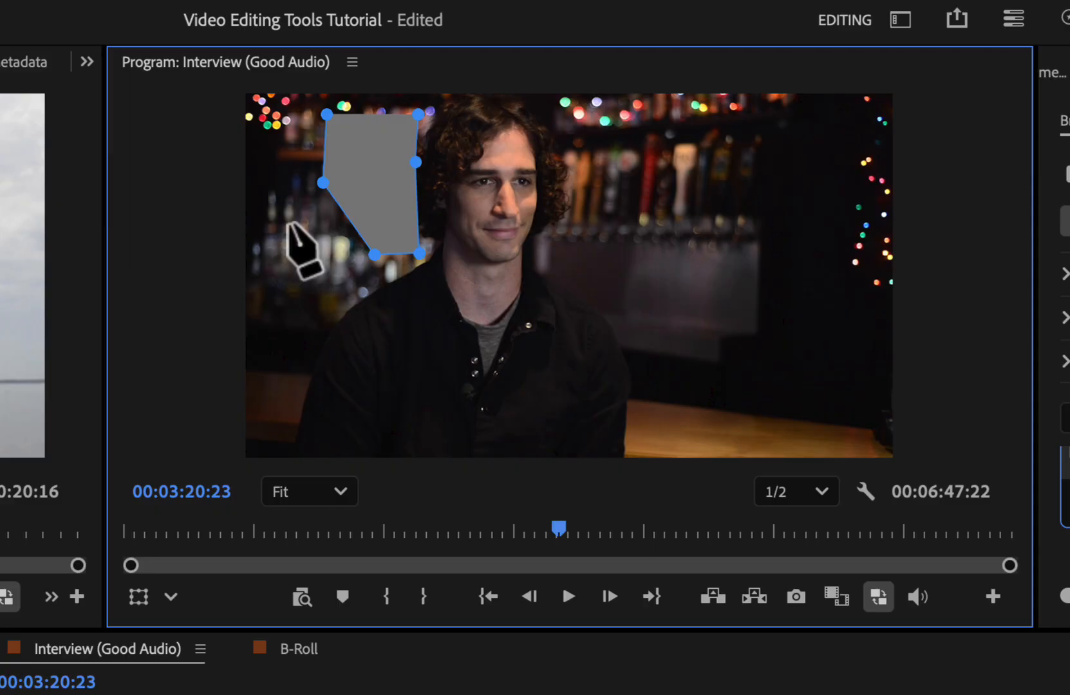
key(super+z)
key(super+z)
key(super+z)
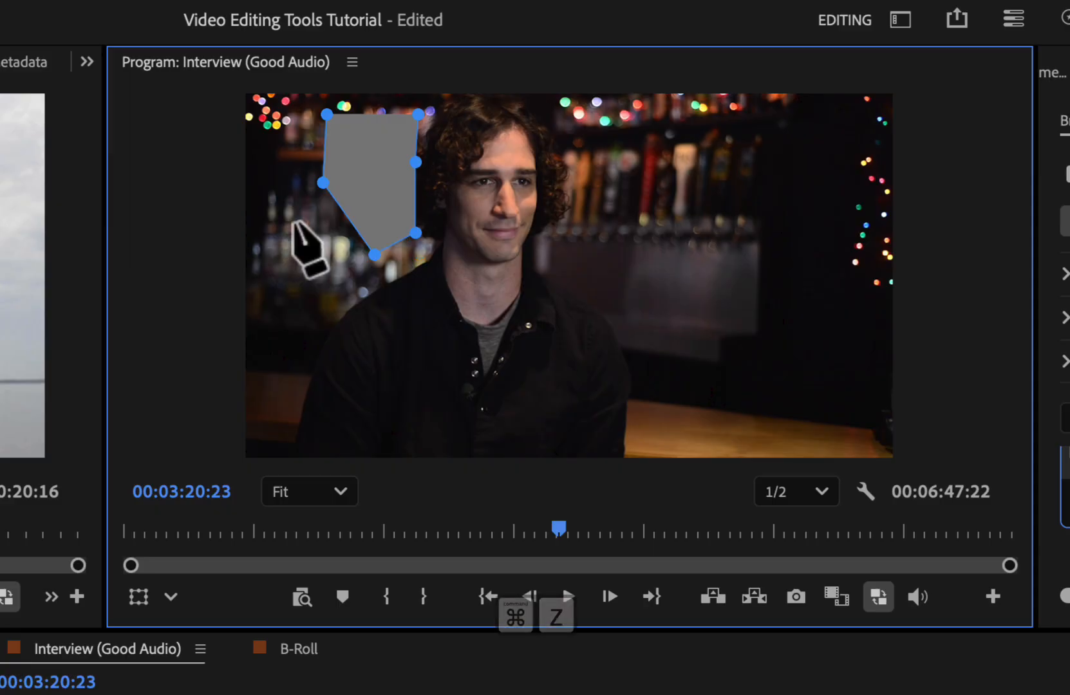
key(super+z)
key(super+z)
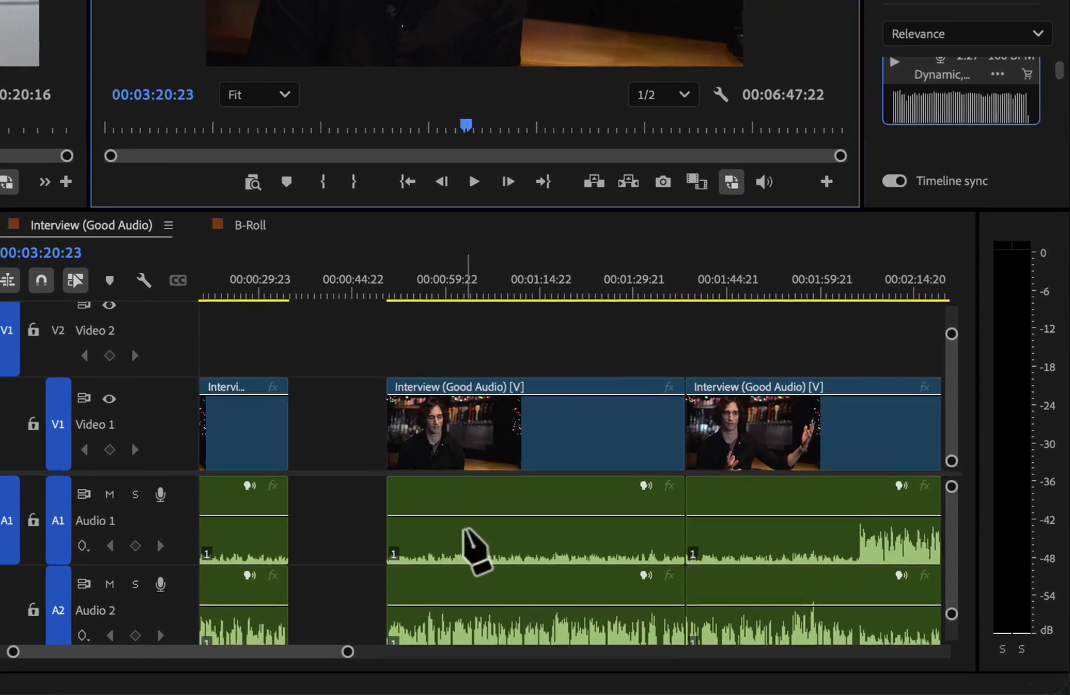
Step: Add four volume keyframes with the Pen tool to the Audio 2 clip just after the gap, two near each end
scroll(660, 568, down, 1)
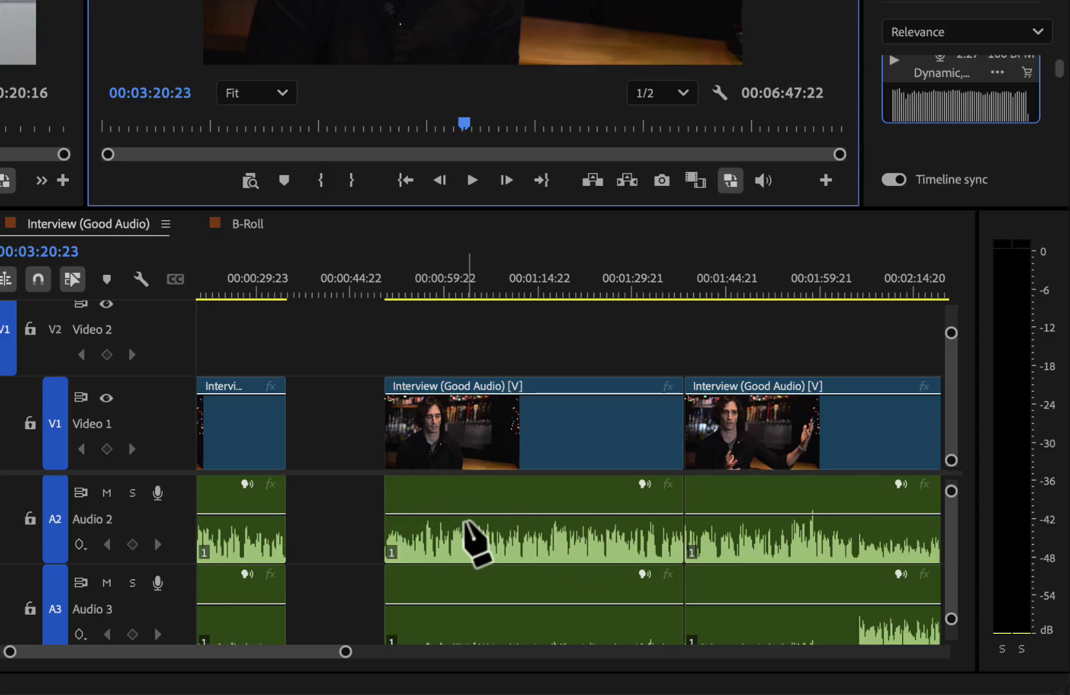
click(390, 515)
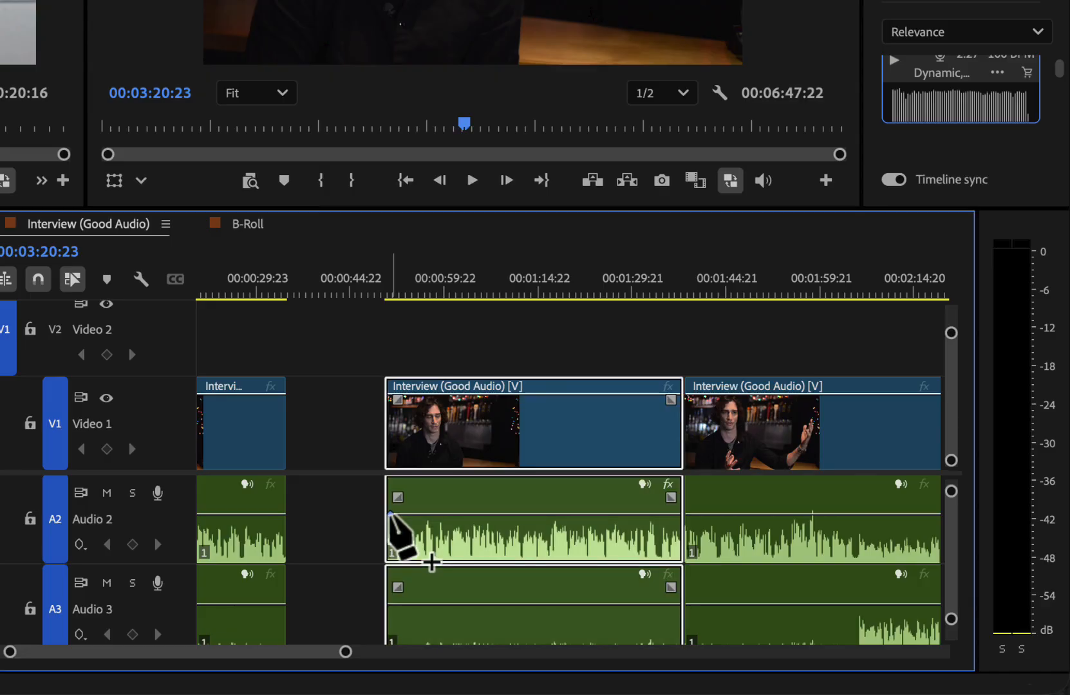
click(430, 515)
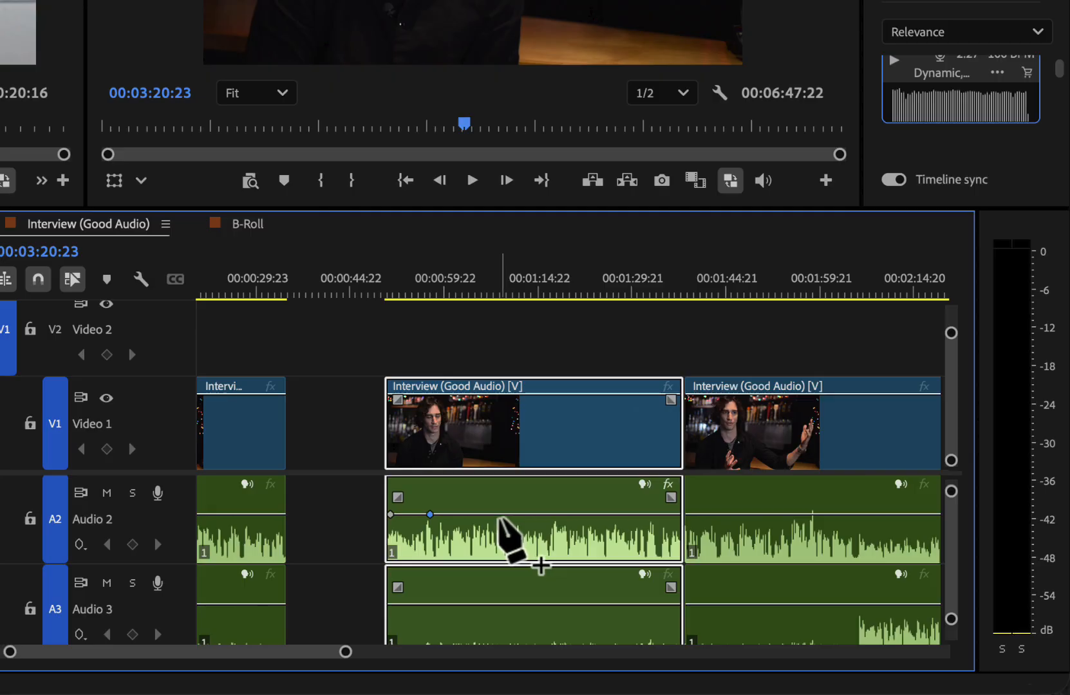
click(642, 515)
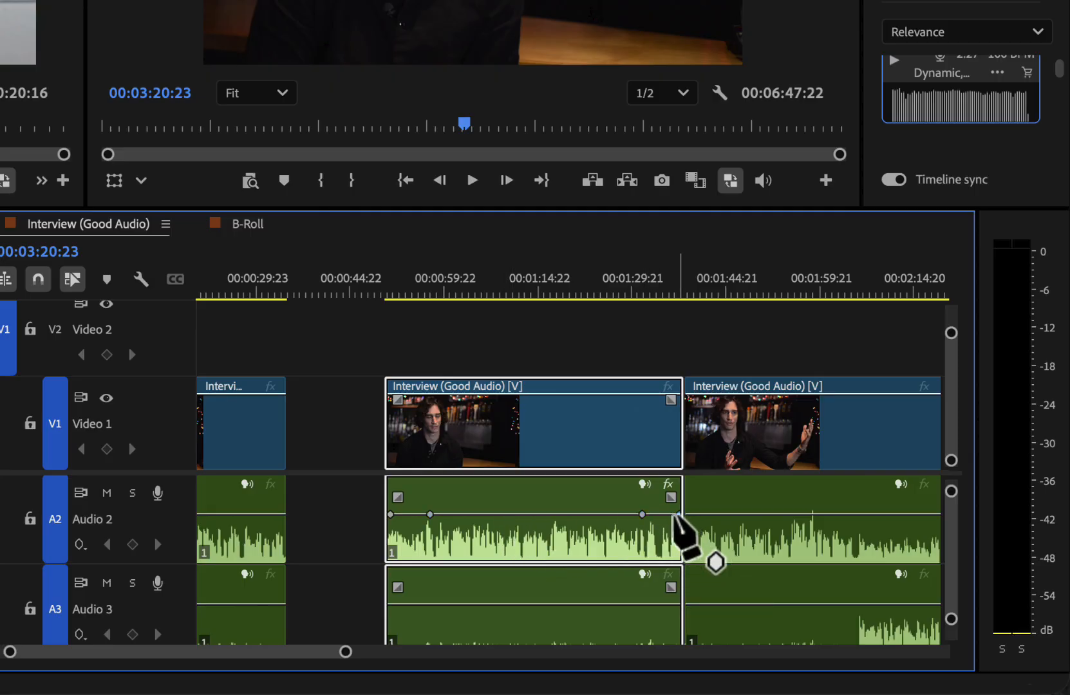
Step: Lower the outermost volume keyframes with the Selection tool to create a fade-in and a fade-out on the Audio 2 clip
key(v)
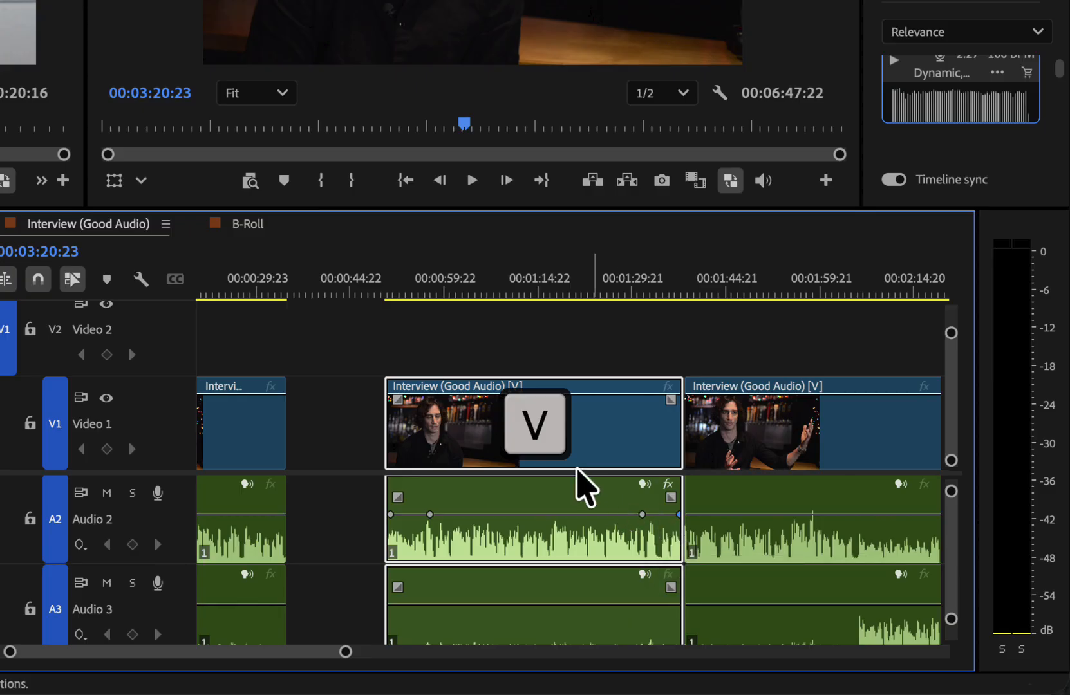
drag(391, 515, 391, 552)
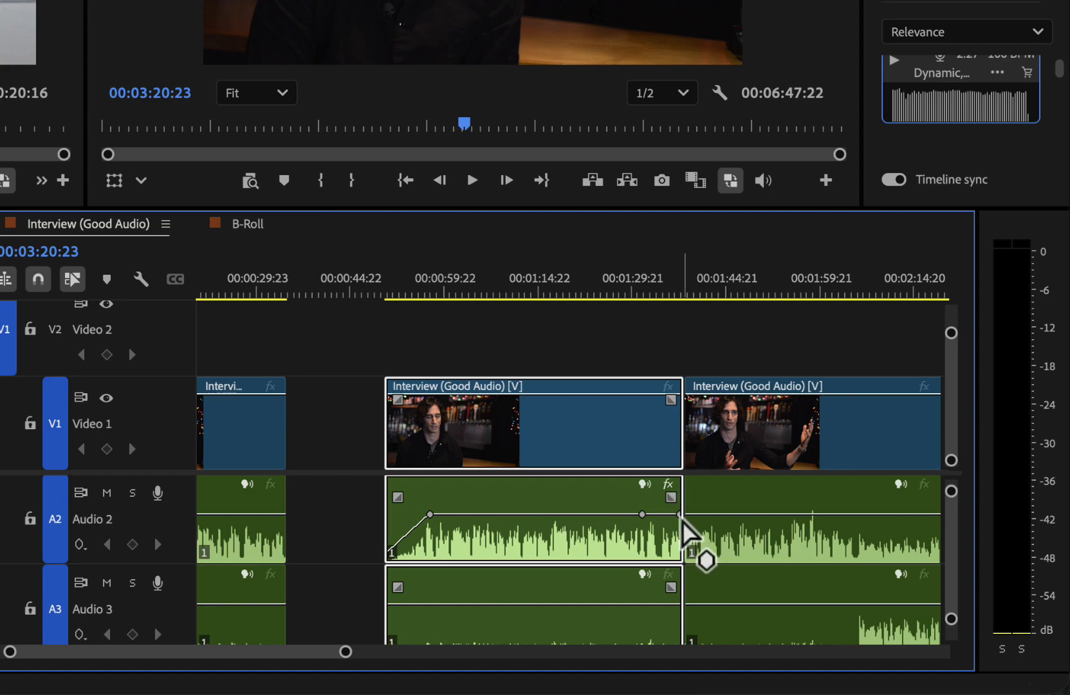
drag(681, 516, 647, 544)
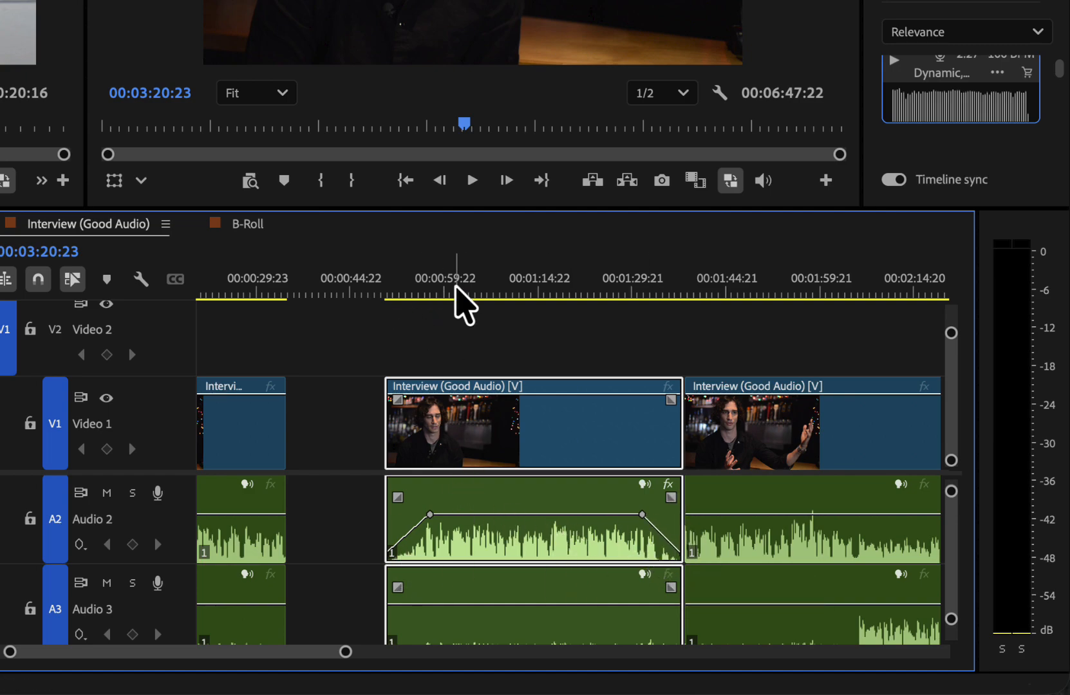
Step: Play the clip's start from 00:00:50:23 and its end from about 00:01:31:00 to check the audio fades
drag(459, 299, 390, 297)
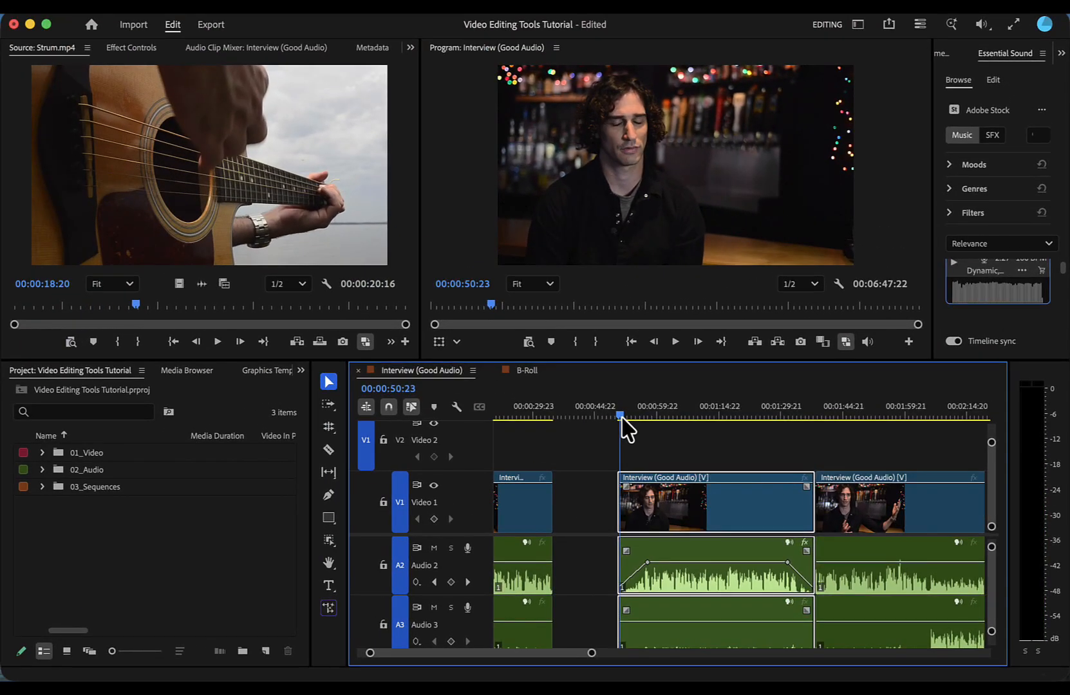
key(space)
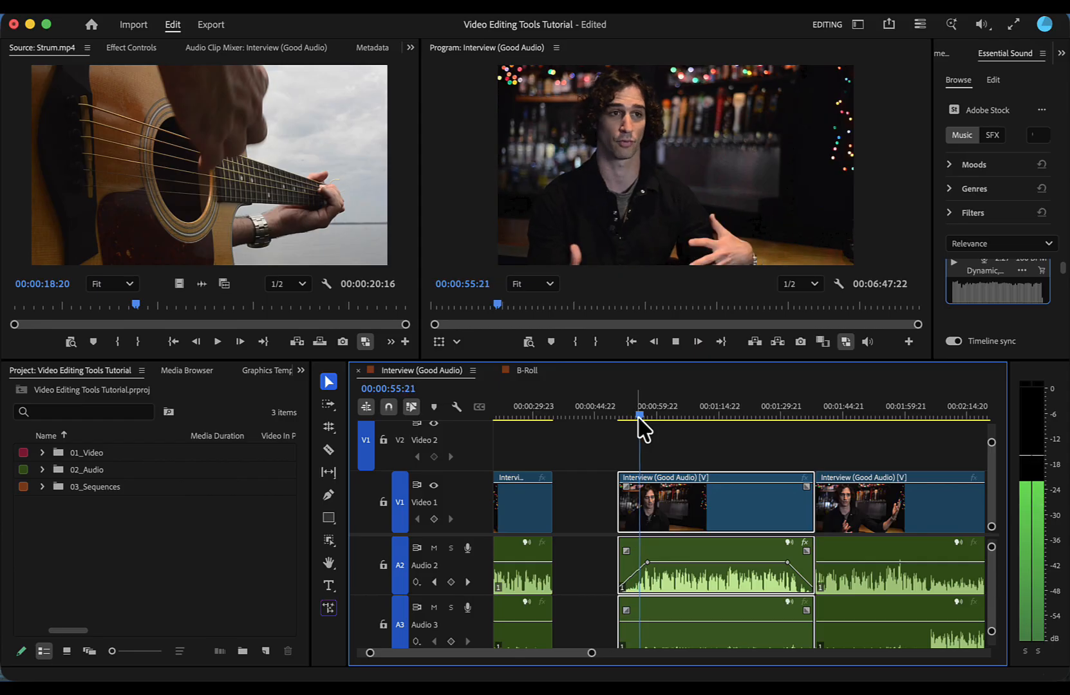
drag(638, 419, 781, 432)
key(space)
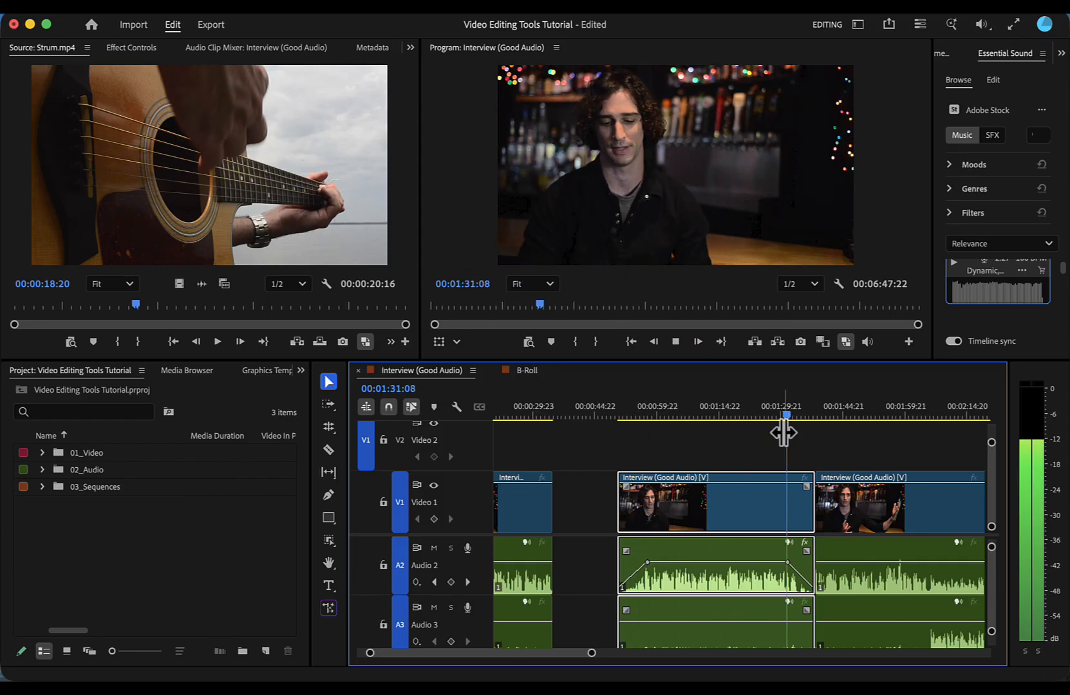
key(XF86AudioRaiseVolume)
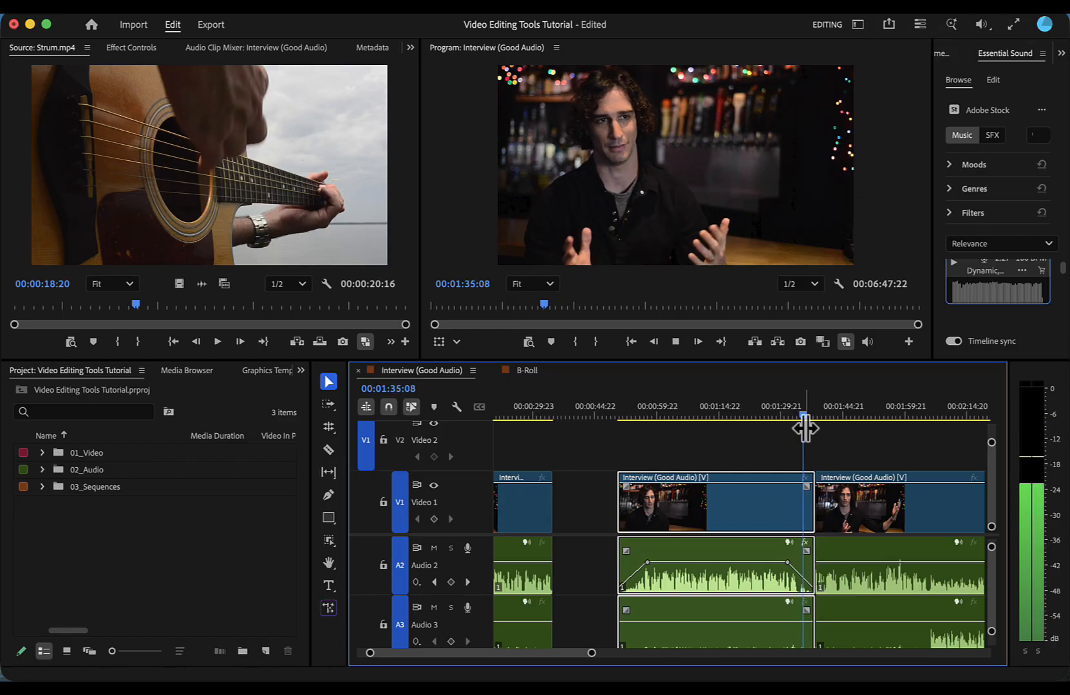
key(space)
Step: Return the playhead to 00:00:53:08 and move the Audio 2 clip's second volume keyframe later to lengthen the fade-in
drag(804, 418, 632, 454)
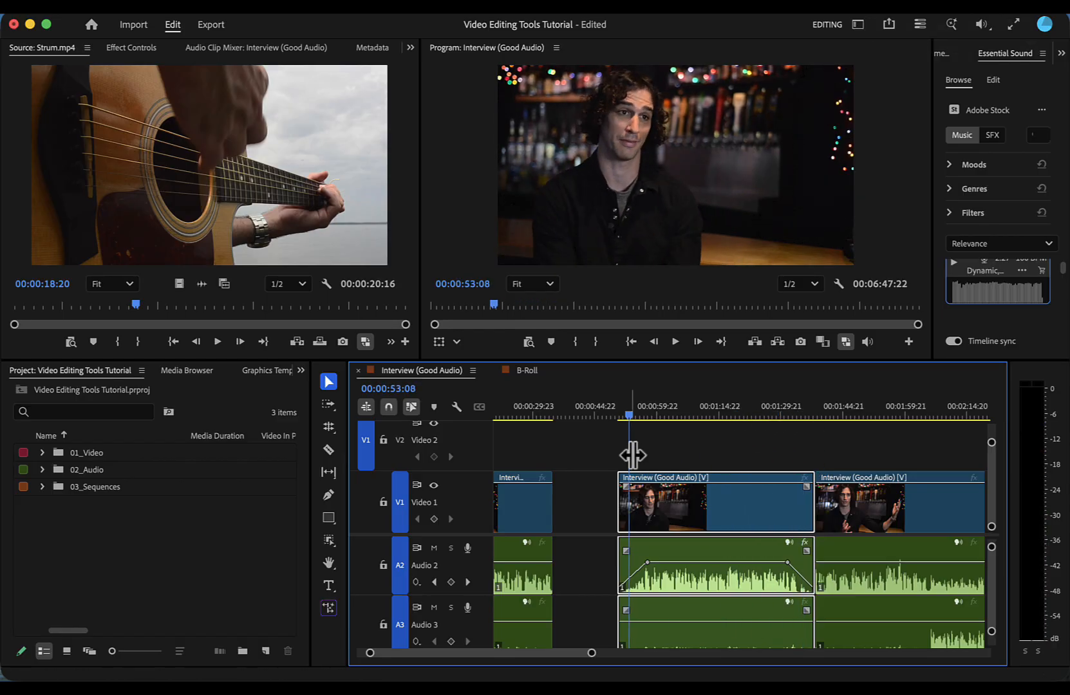
drag(648, 566, 667, 562)
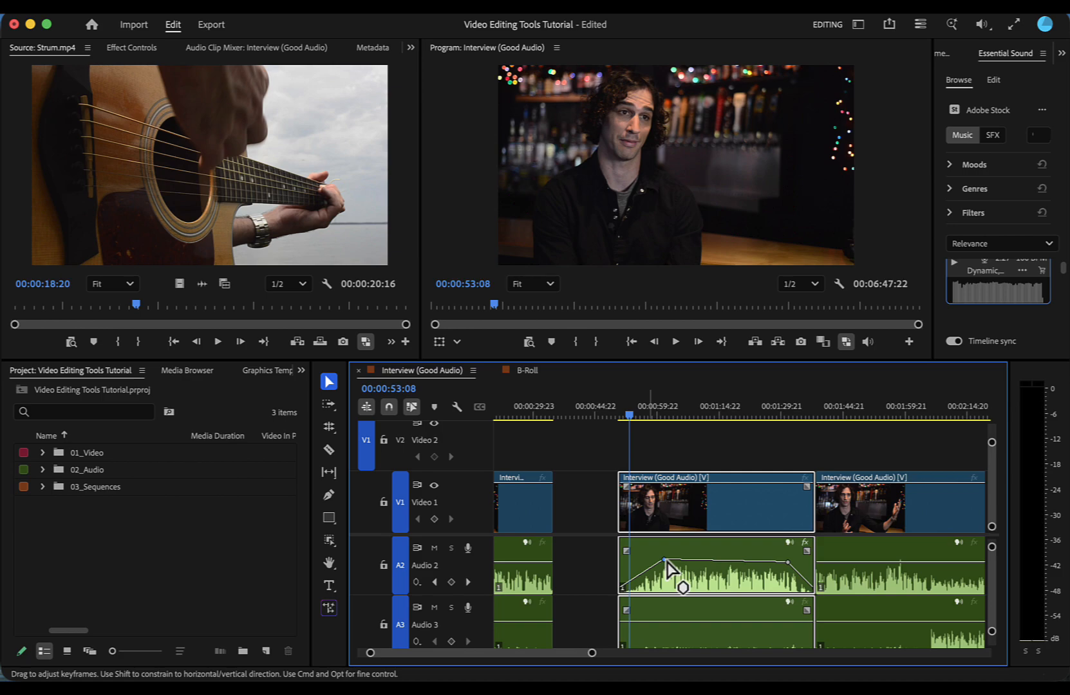